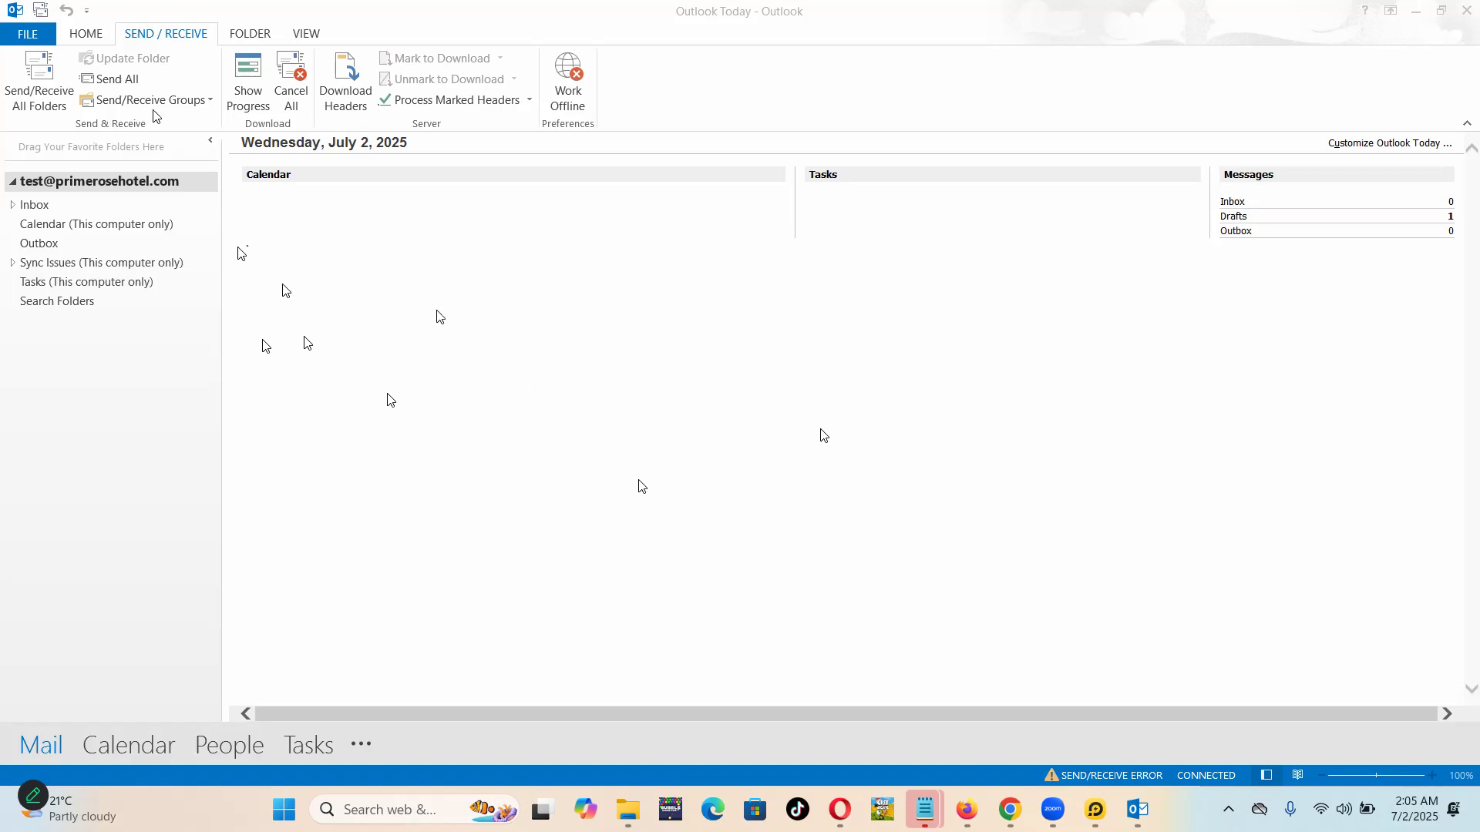
Open the IMAP e-mail account's configuration from the list of e-mail accounts
{"action": "left_click", "coordinate": [23, 35]}
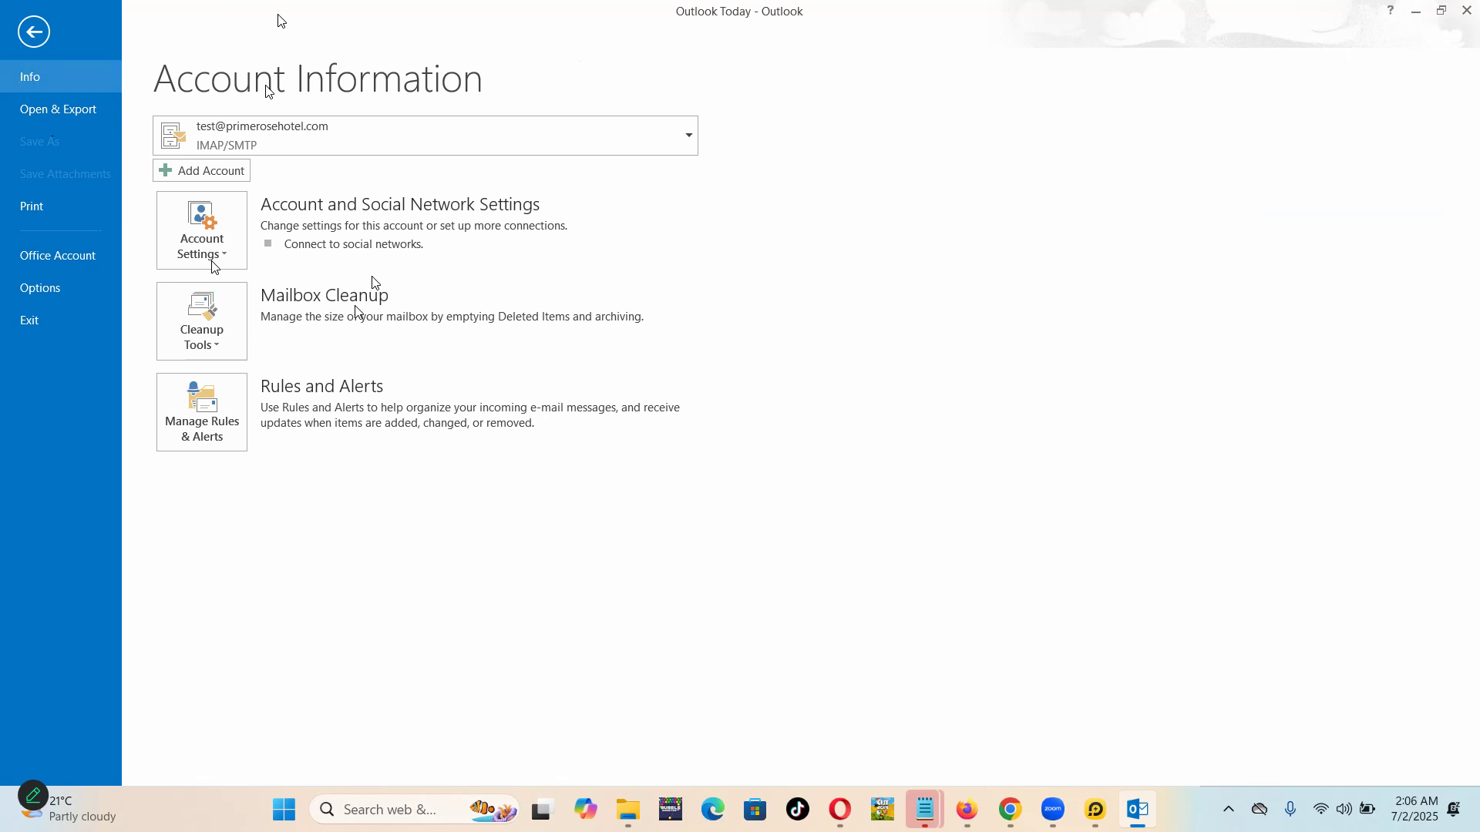
{"action": "left_click", "coordinate": [201, 233]}
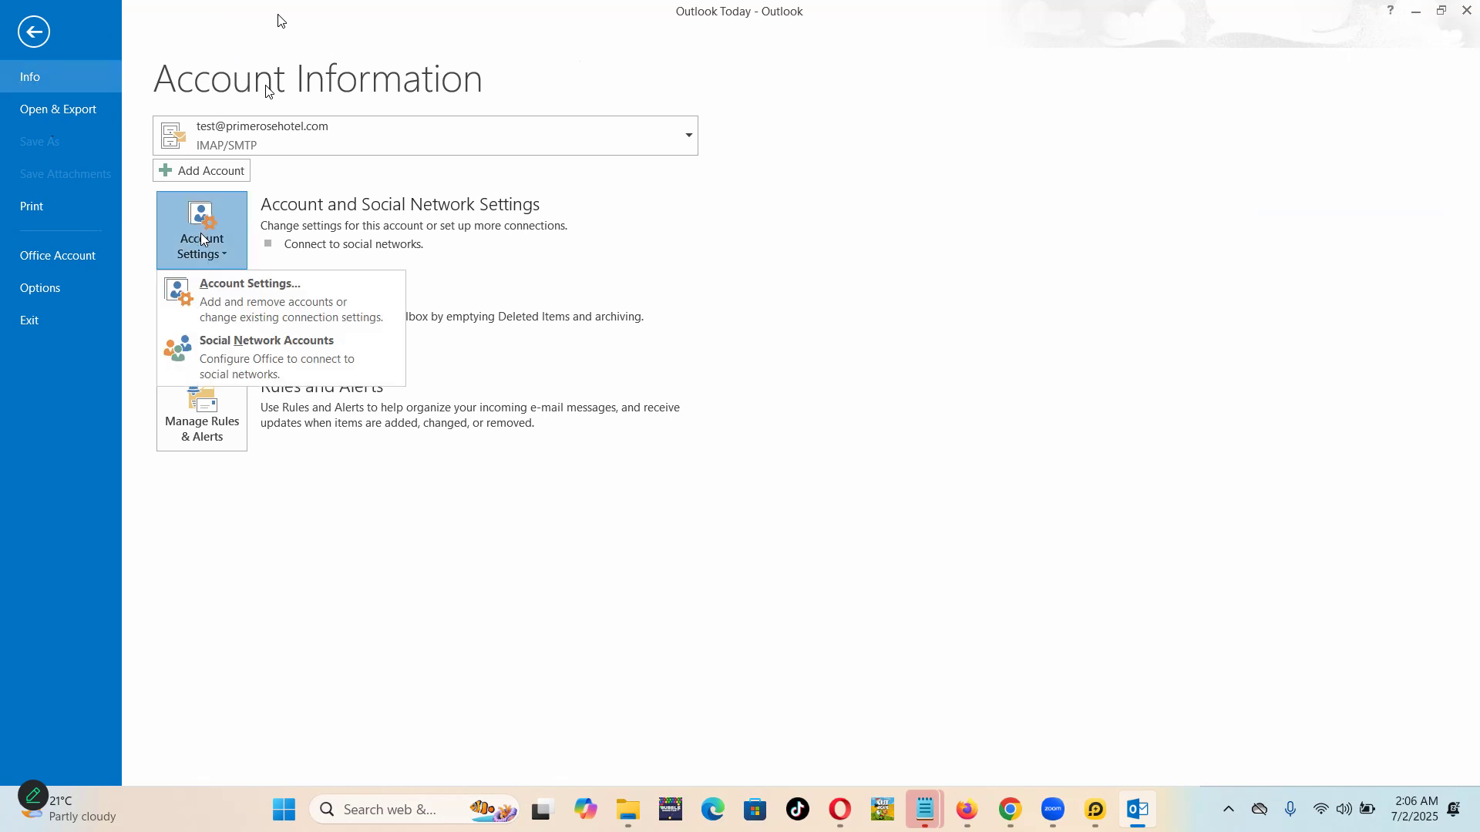
{"action": "left_click", "coordinate": [276, 305]}
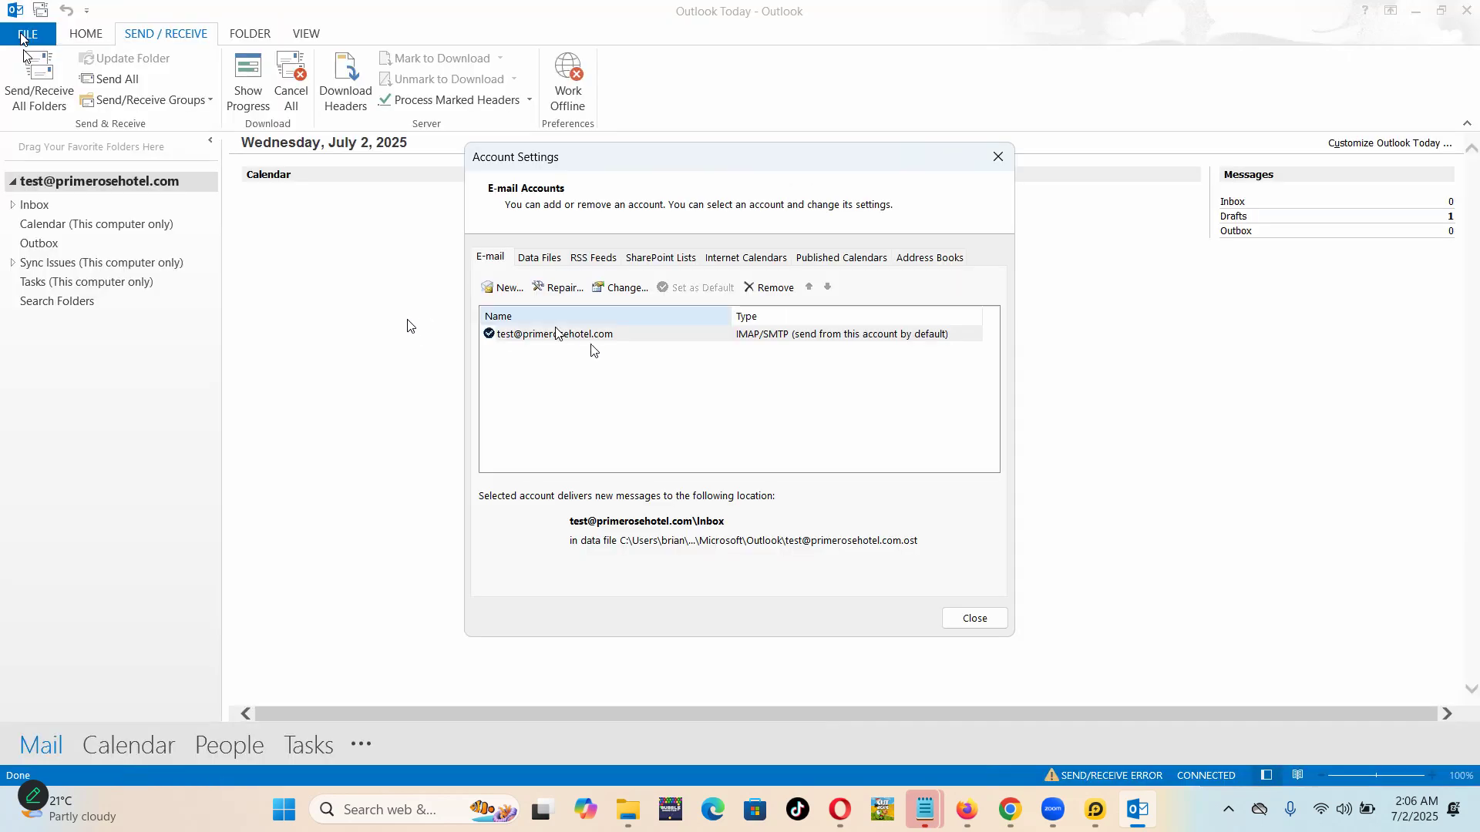
{"action": "left_click", "coordinate": [578, 337]}
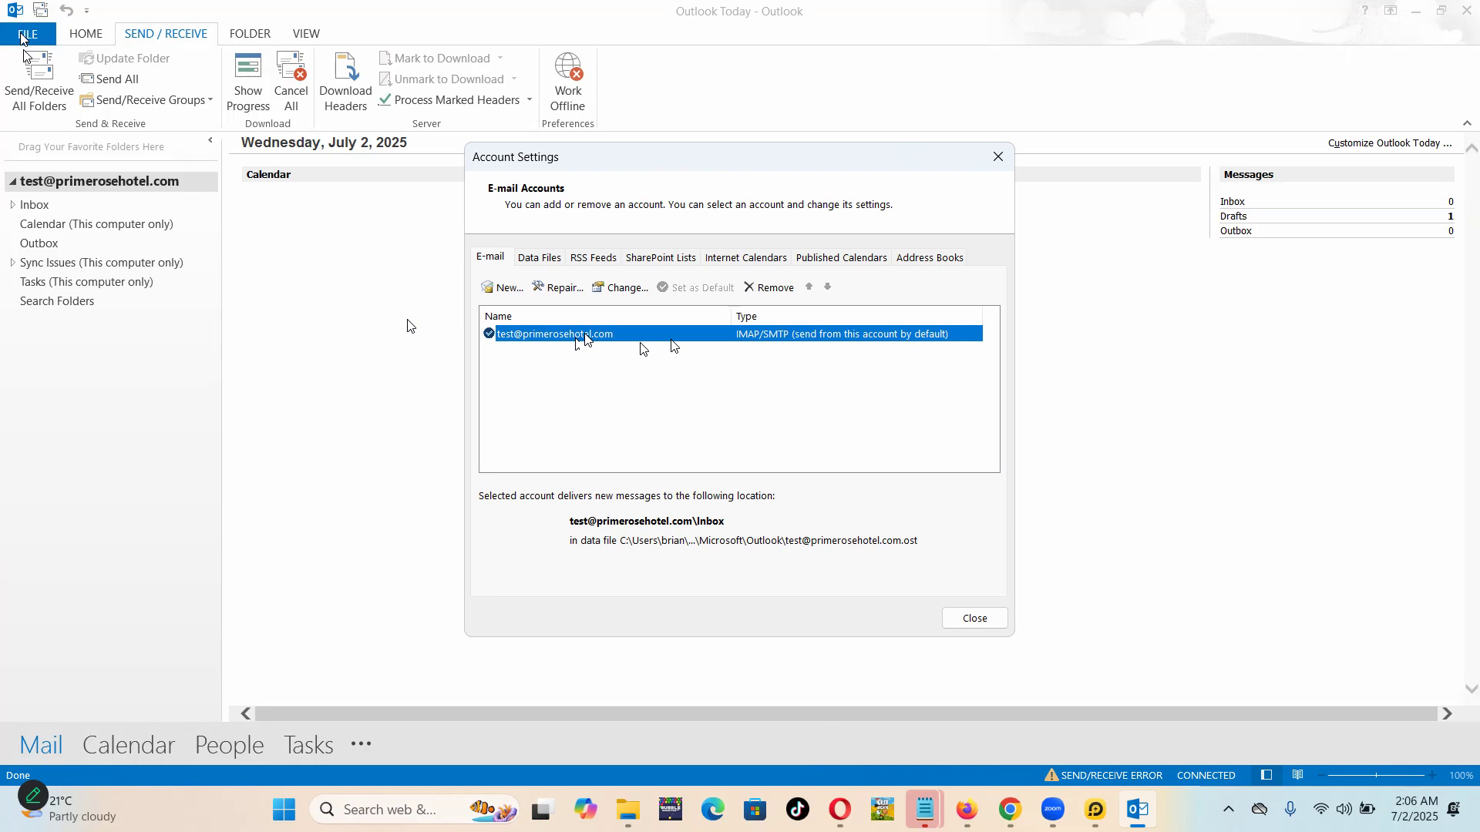
{"action": "double_click", "coordinate": [586, 336]}
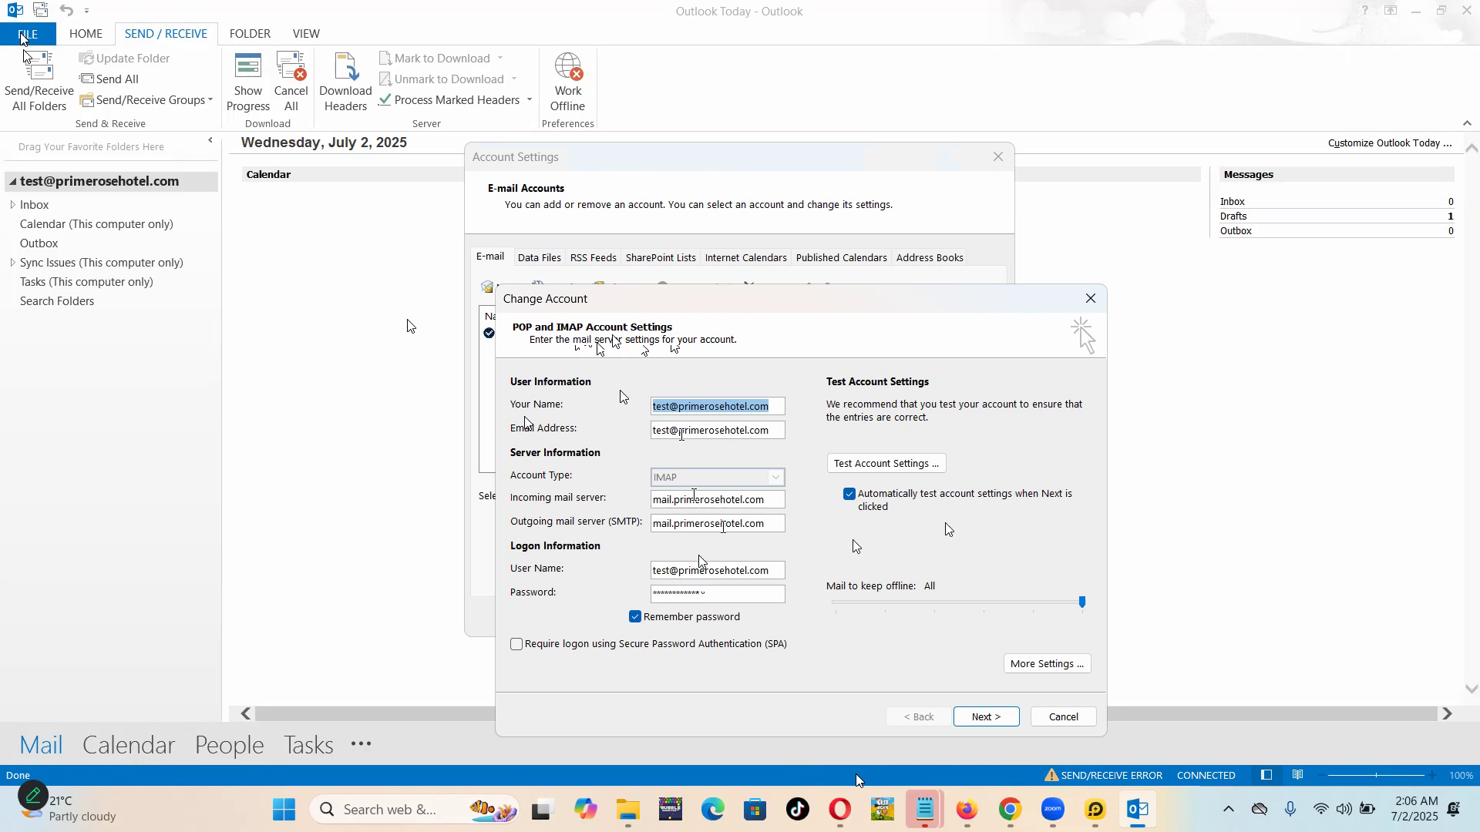
Try a different account password in the logon information, test the account settings and dismiss the login prompt
{"action": "left_click", "coordinate": [671, 593]}
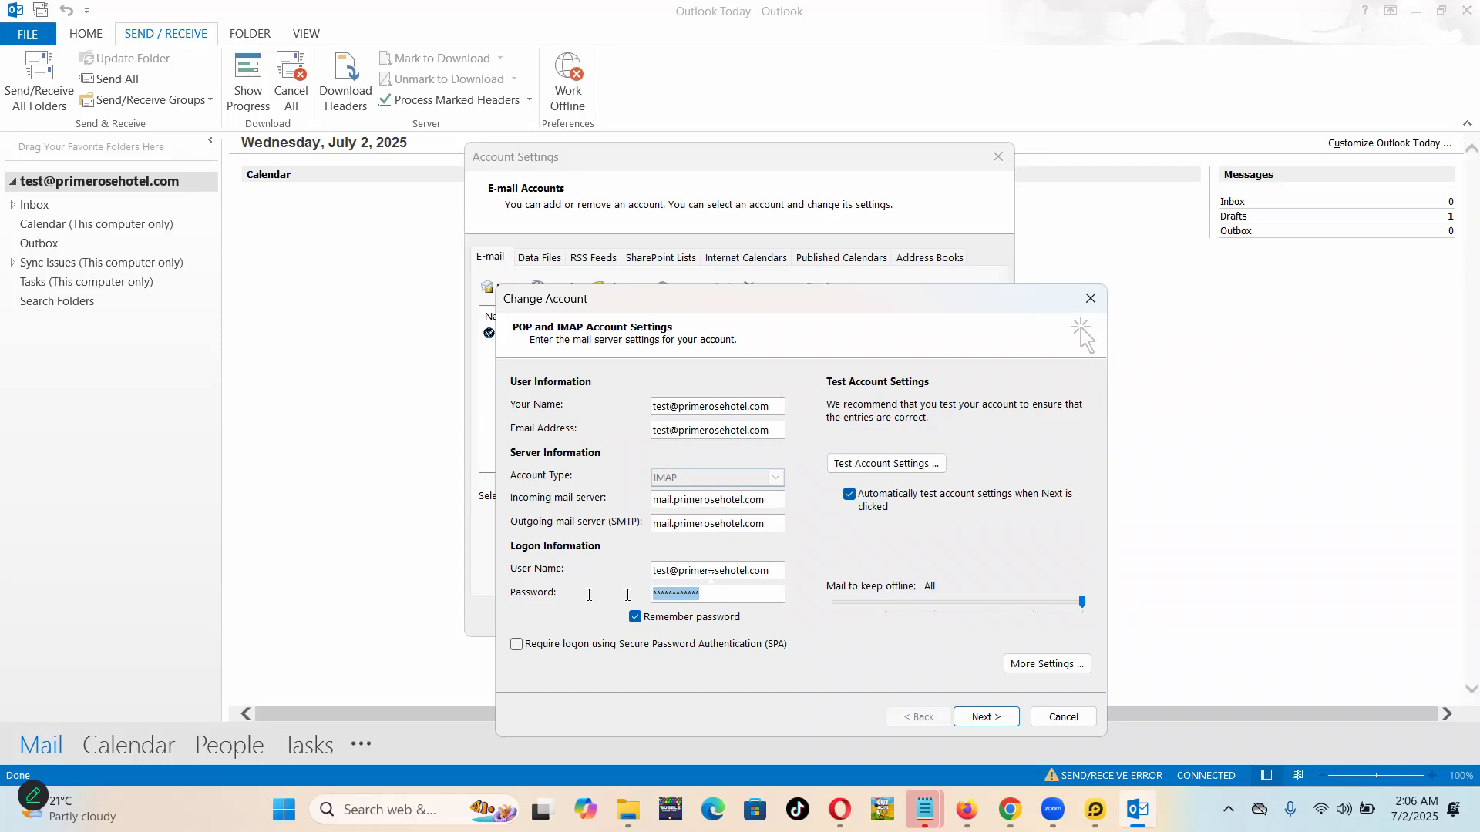
{"action": "type", "text": "********"}
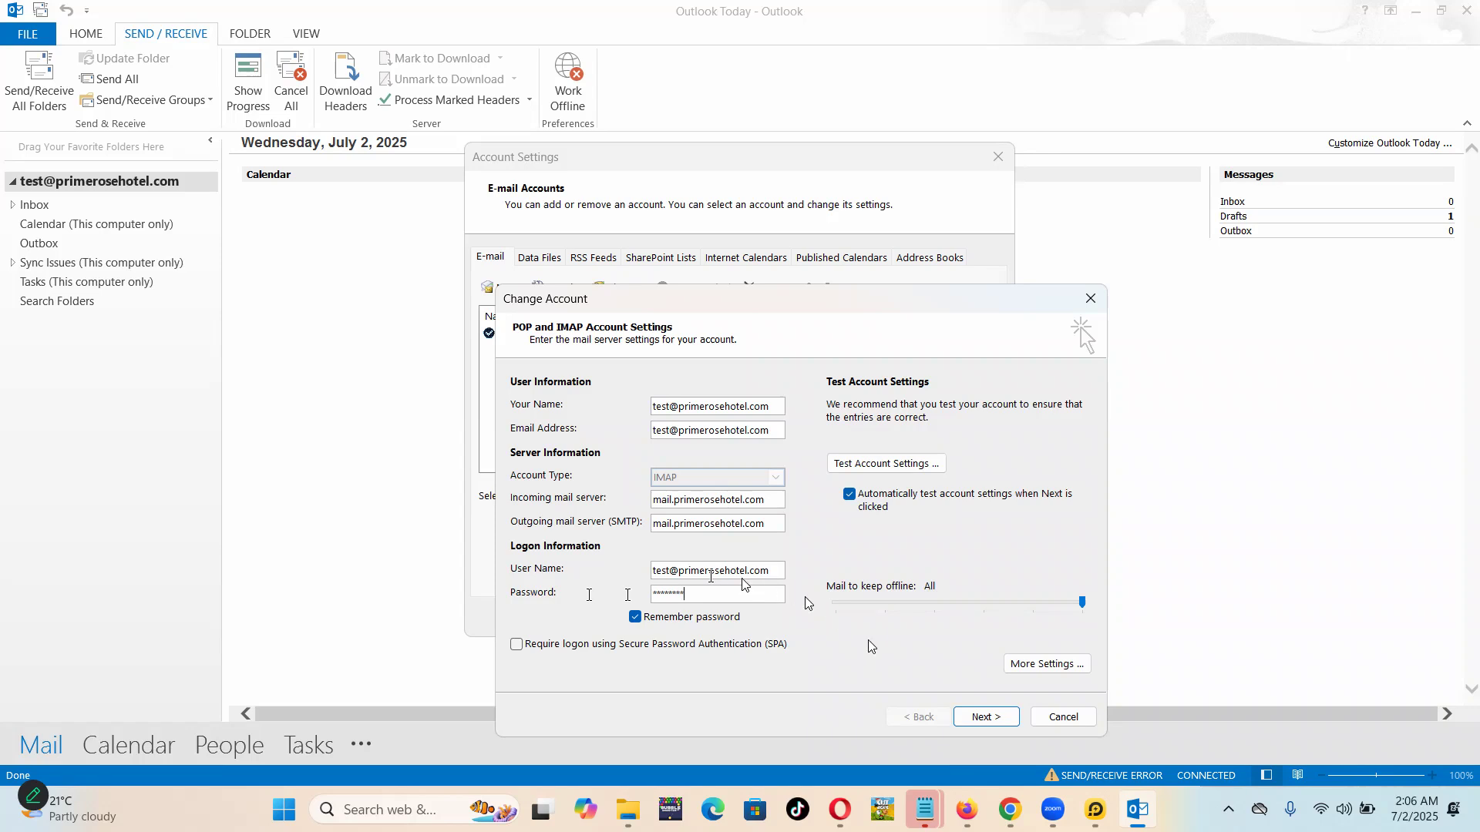
{"action": "left_click", "coordinate": [989, 717]}
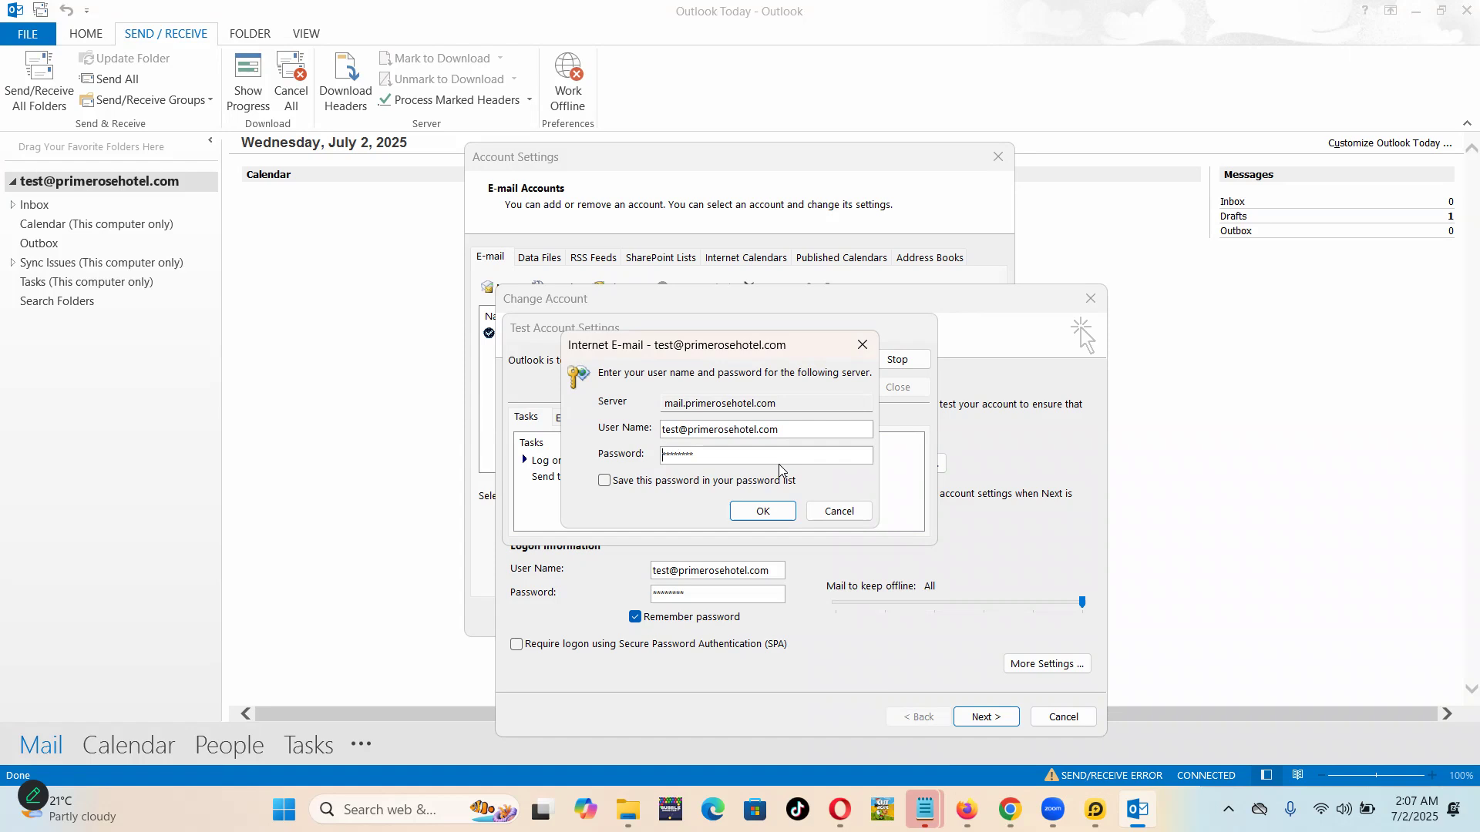
{"action": "left_click", "coordinate": [846, 515]}
Cancel the outgoing mail test and its password prompt, and leave the account settings
{"action": "mouse_move", "coordinate": [1010, 809]}
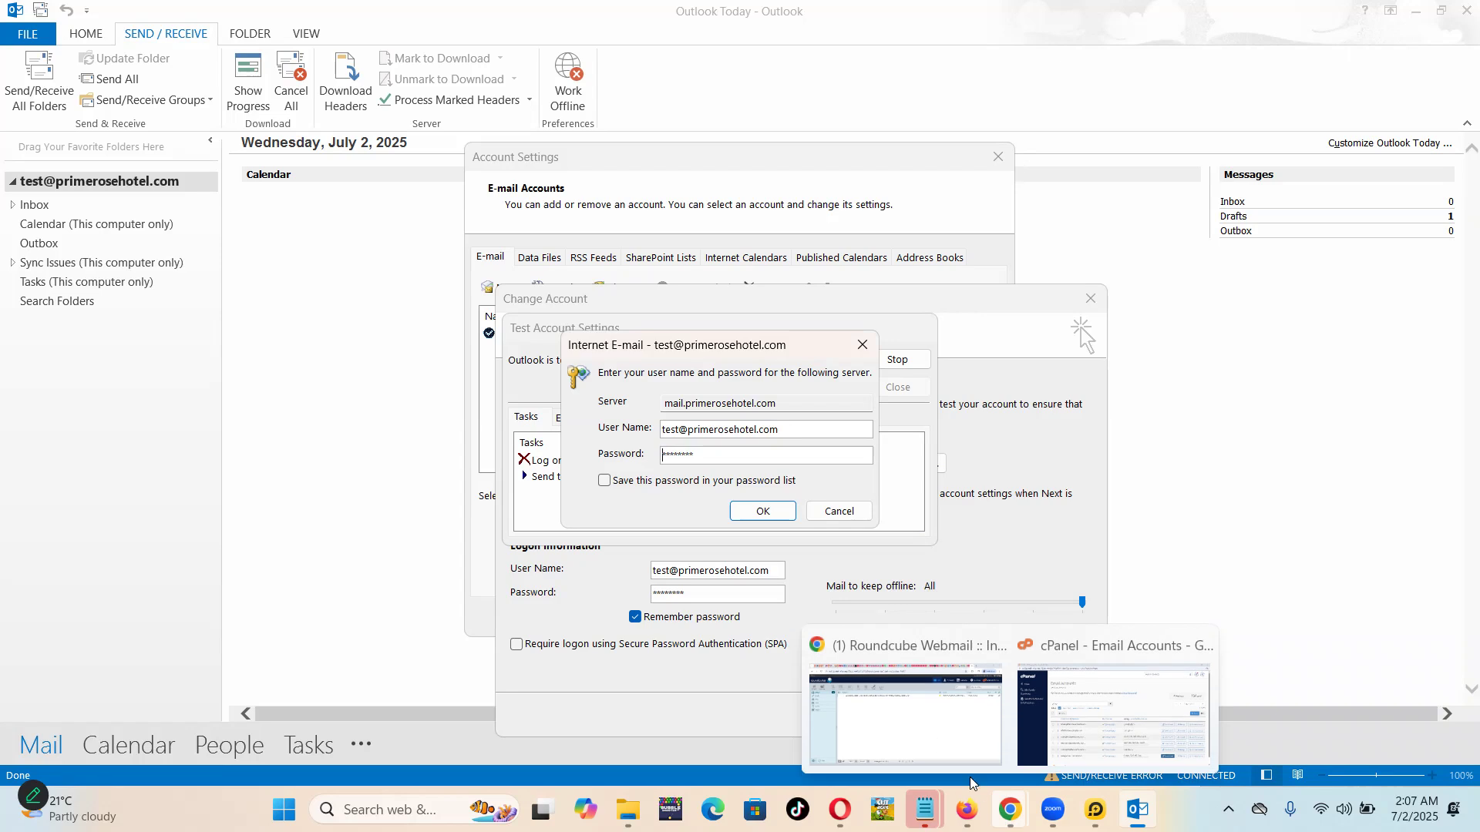
{"action": "left_click", "coordinate": [970, 777]}
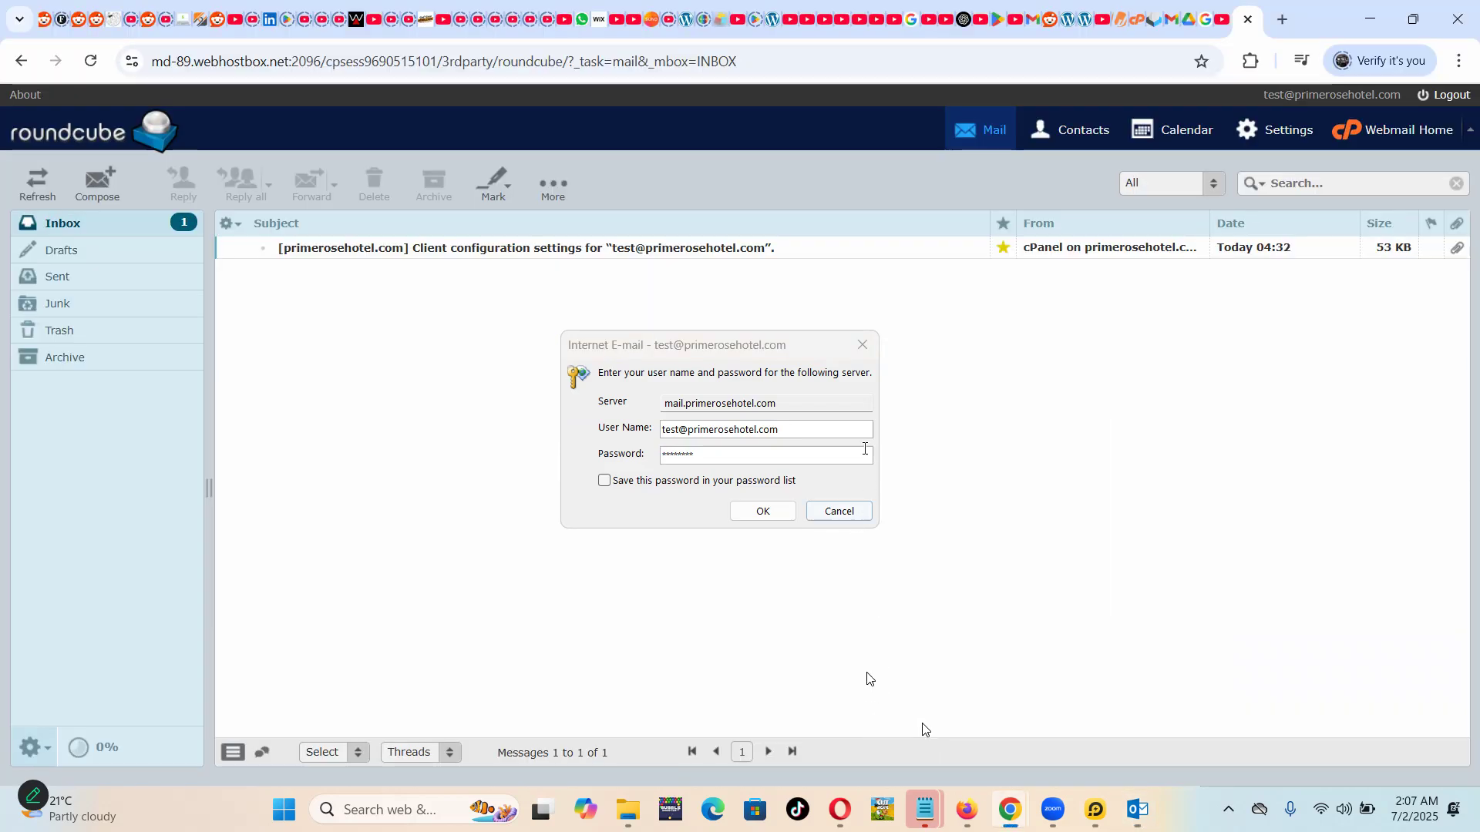
{"action": "left_click_drag", "start_coordinate": [760, 344], "coordinate": [770, 448]}
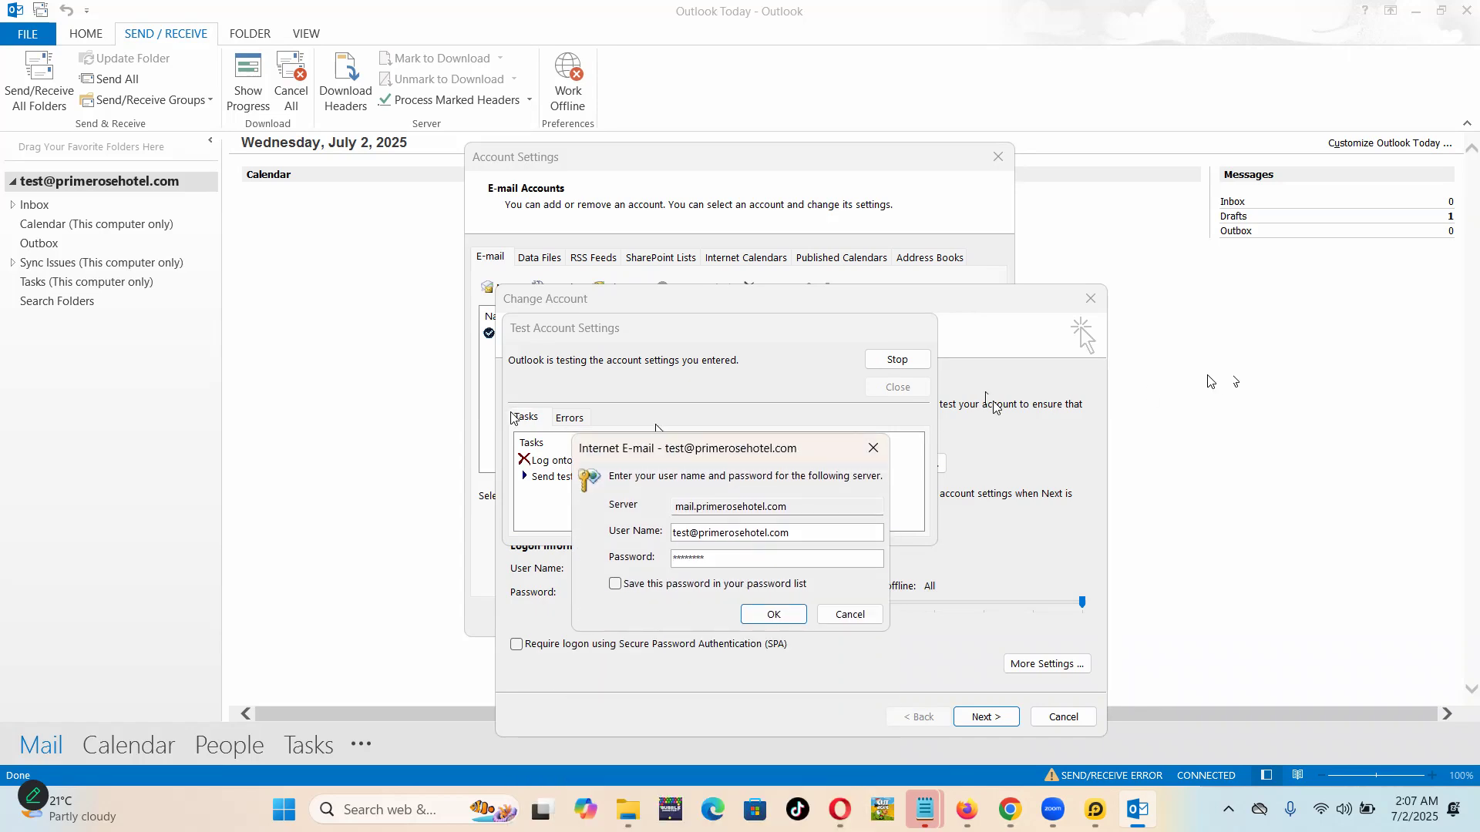
{"action": "left_click", "coordinate": [849, 614]}
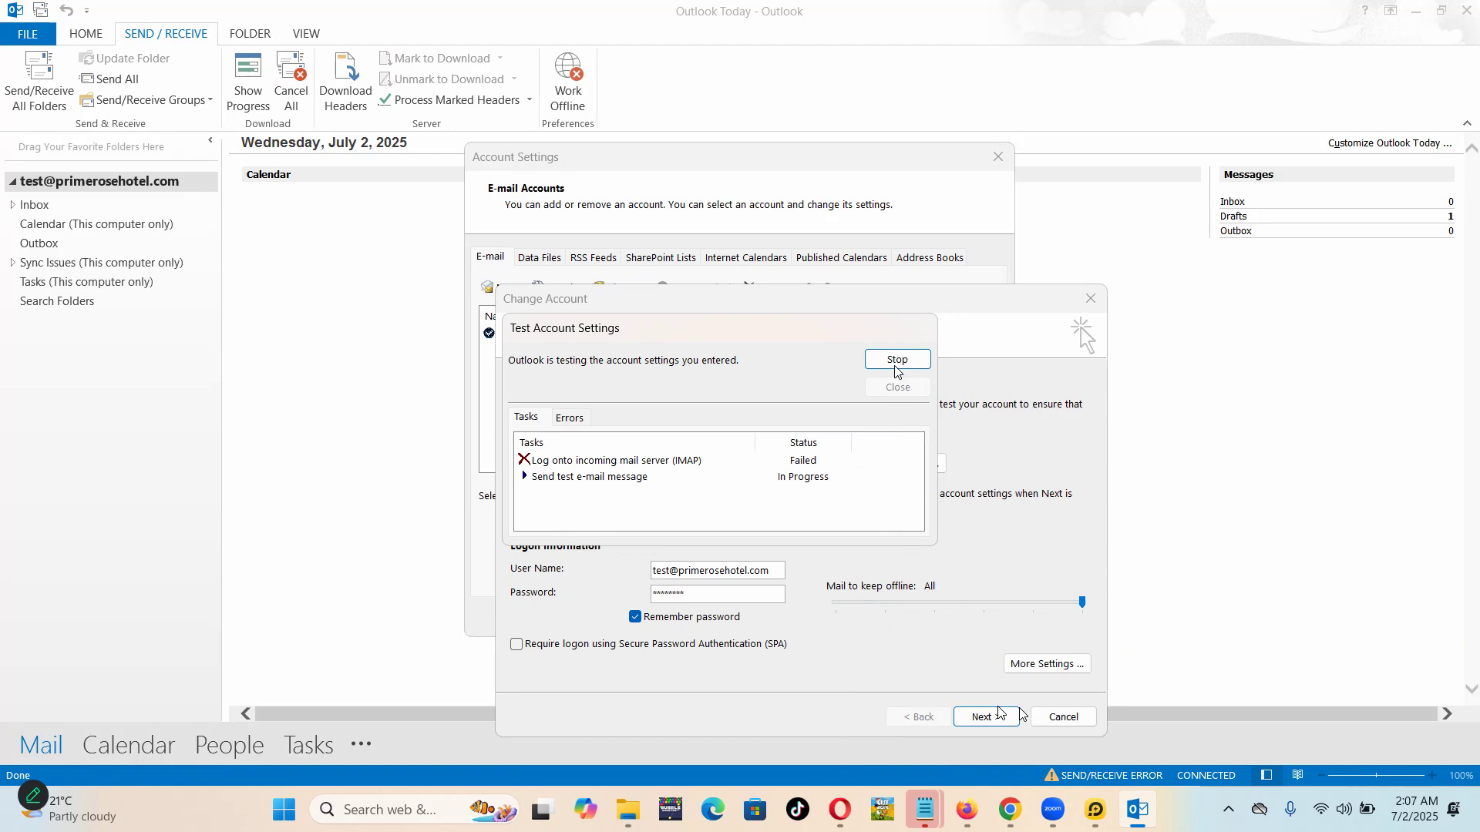
{"action": "key", "text": "Escape"}
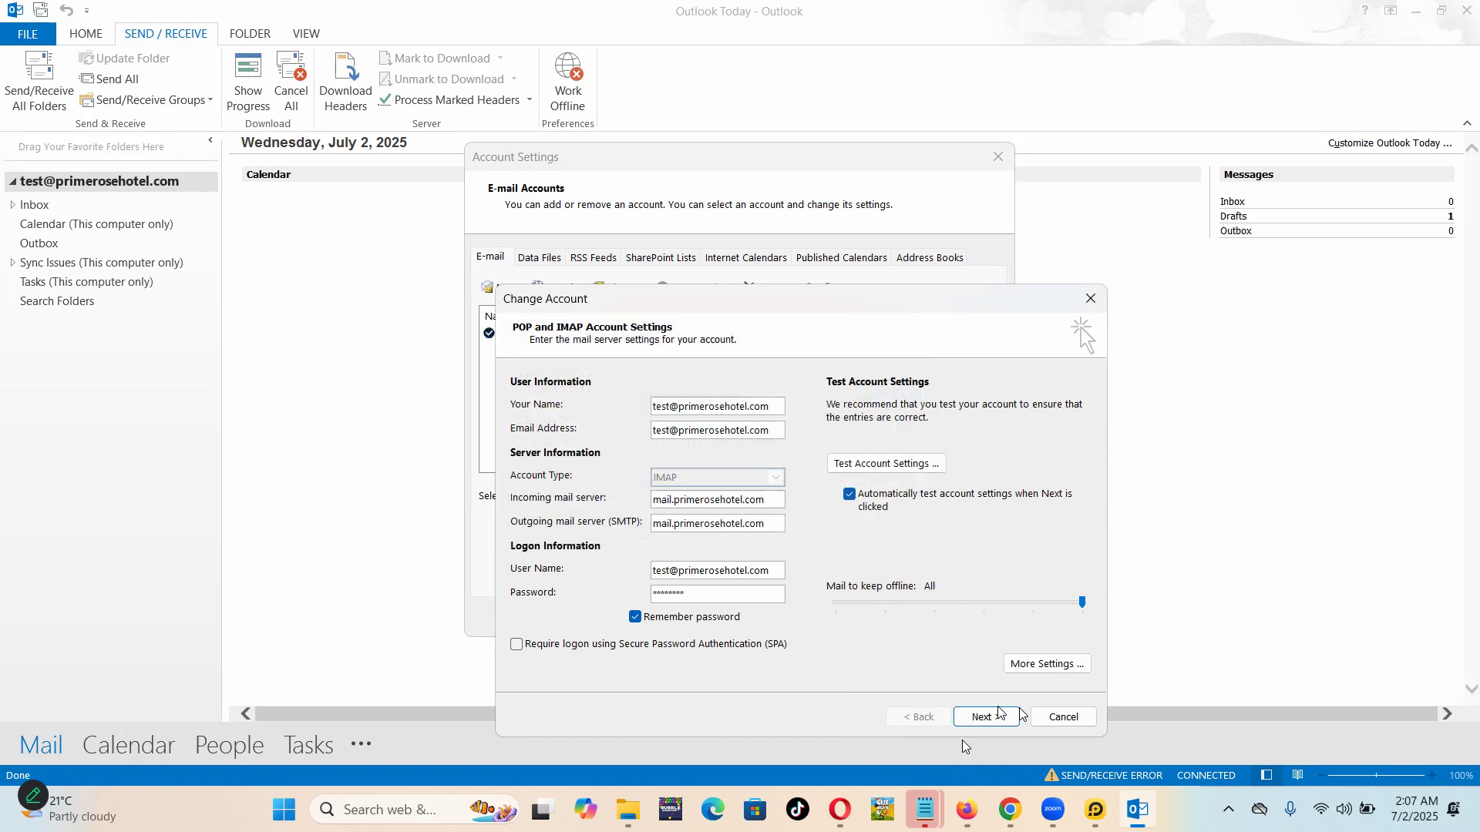
{"action": "left_click", "coordinate": [1060, 720]}
{"action": "left_click", "coordinate": [973, 615]}
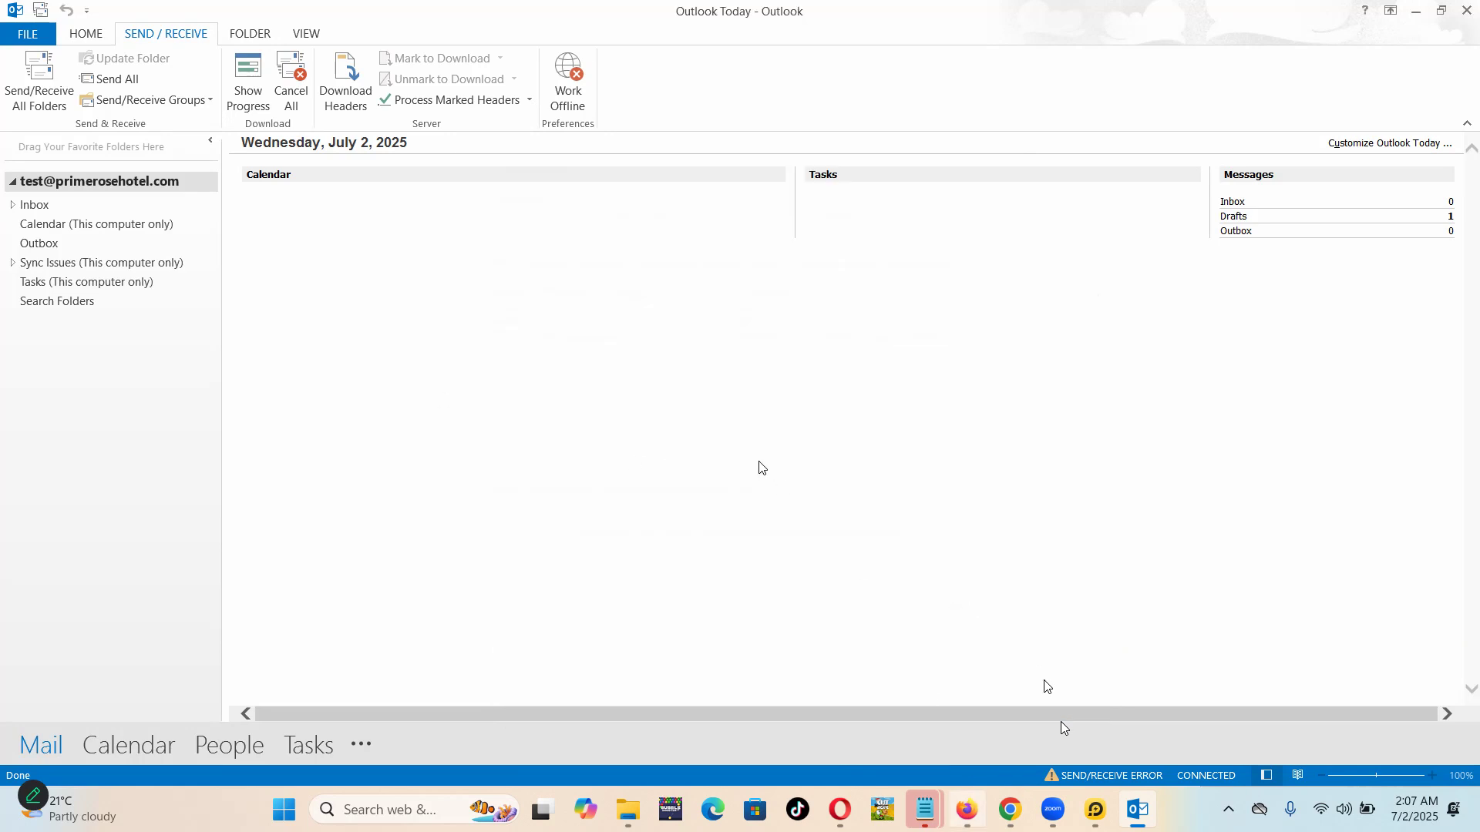
Switch to the Roundcube webmail in Chrome and open Password & Security from the Webmail home page
{"action": "mouse_move", "coordinate": [1010, 810]}
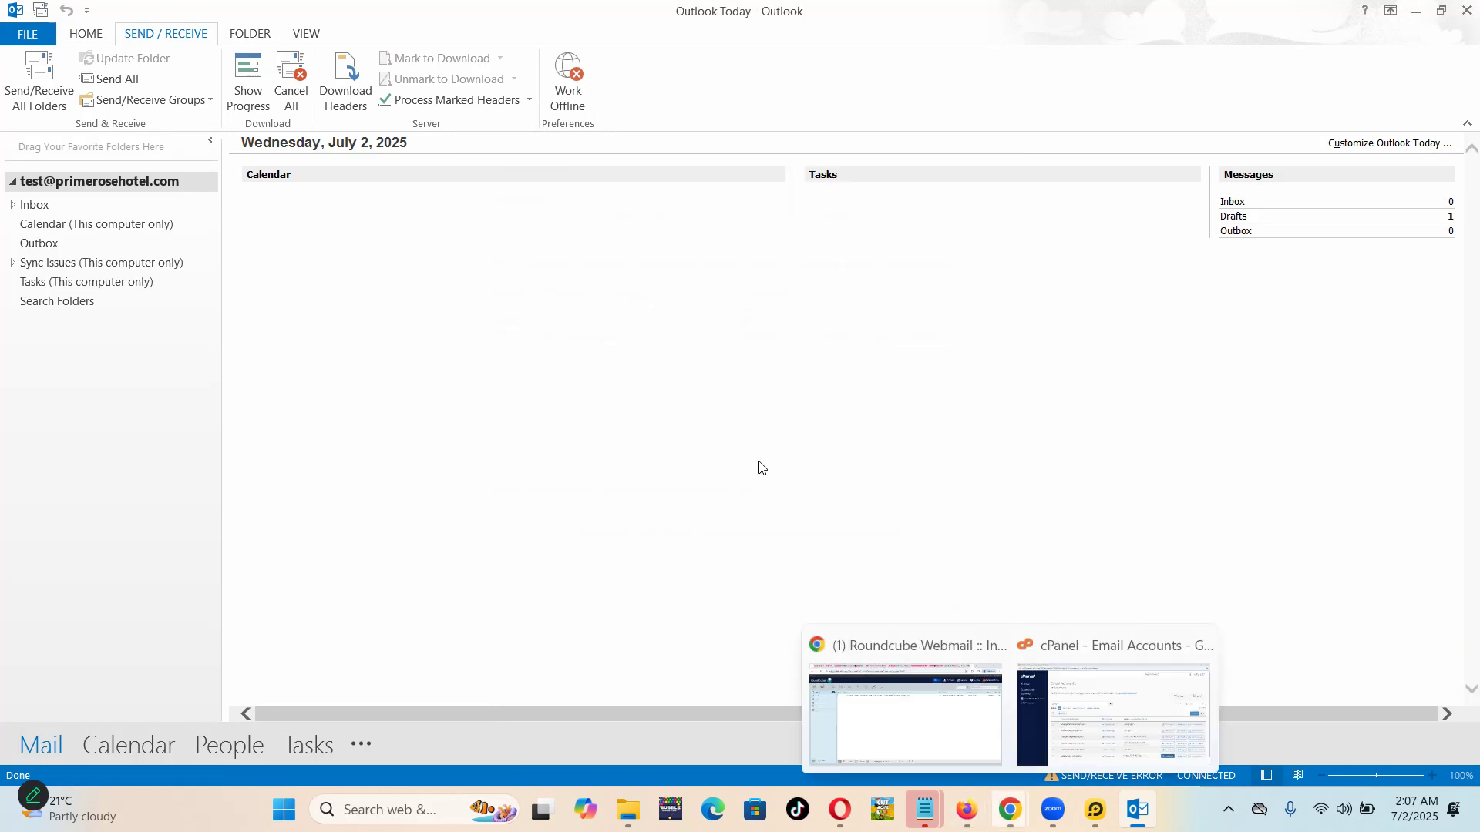
{"action": "left_click", "coordinate": [948, 737]}
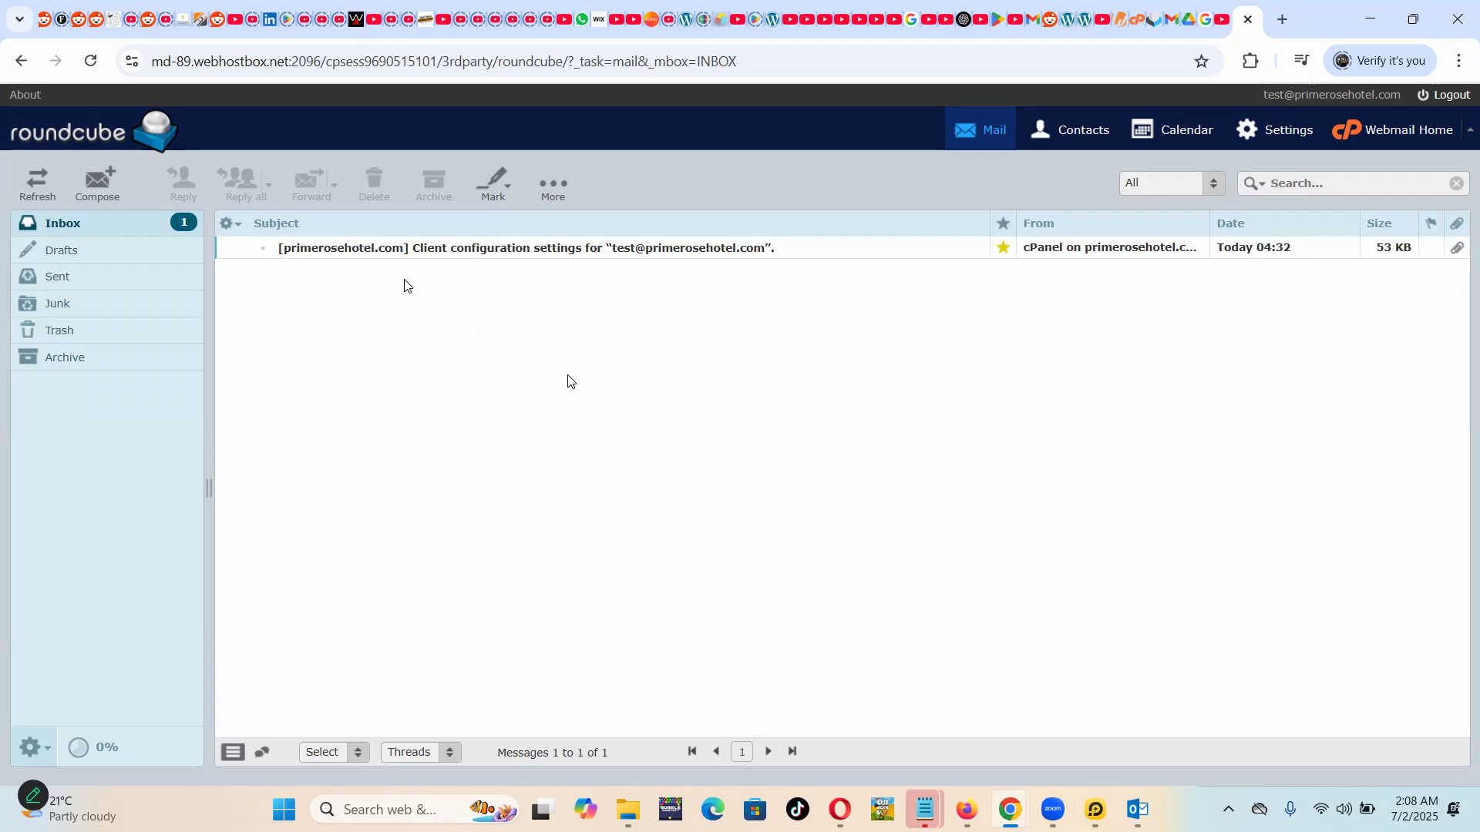
{"action": "mouse_move", "coordinate": [1138, 809]}
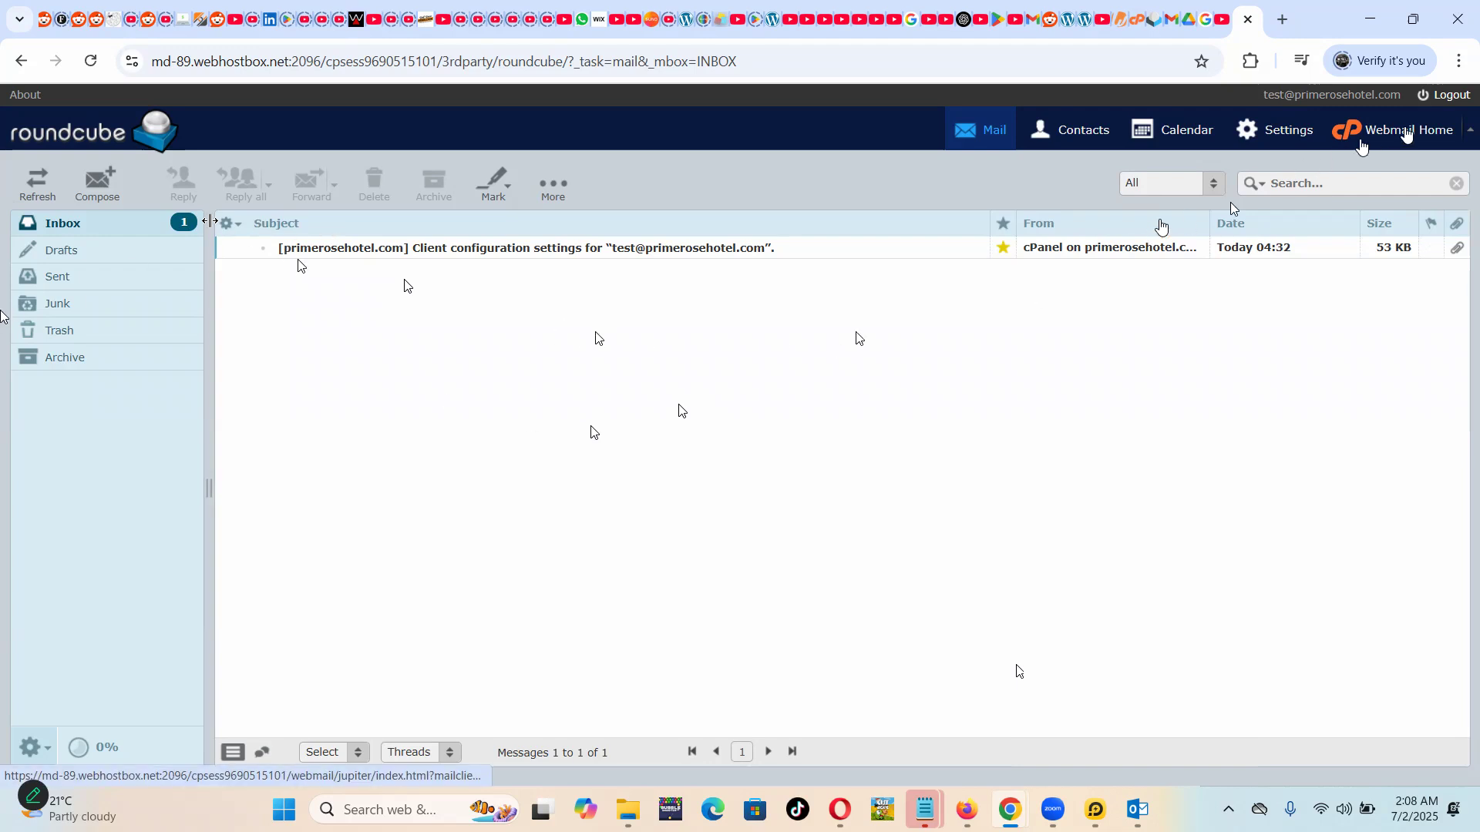
{"action": "left_click", "coordinate": [1403, 134]}
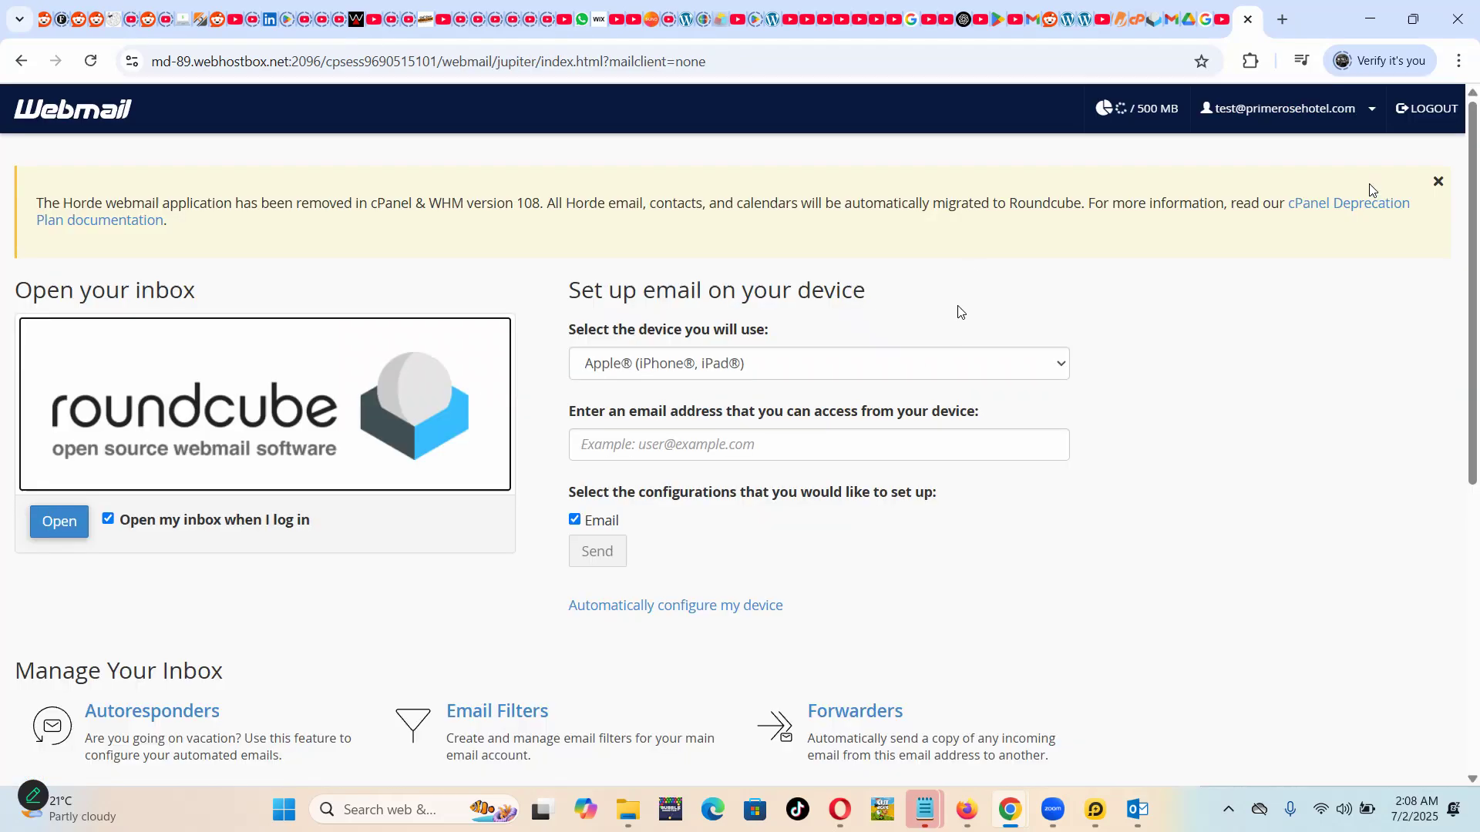
{"action": "scroll", "coordinate": [108, 410], "scroll_direction": "down", "scroll_amount": 5}
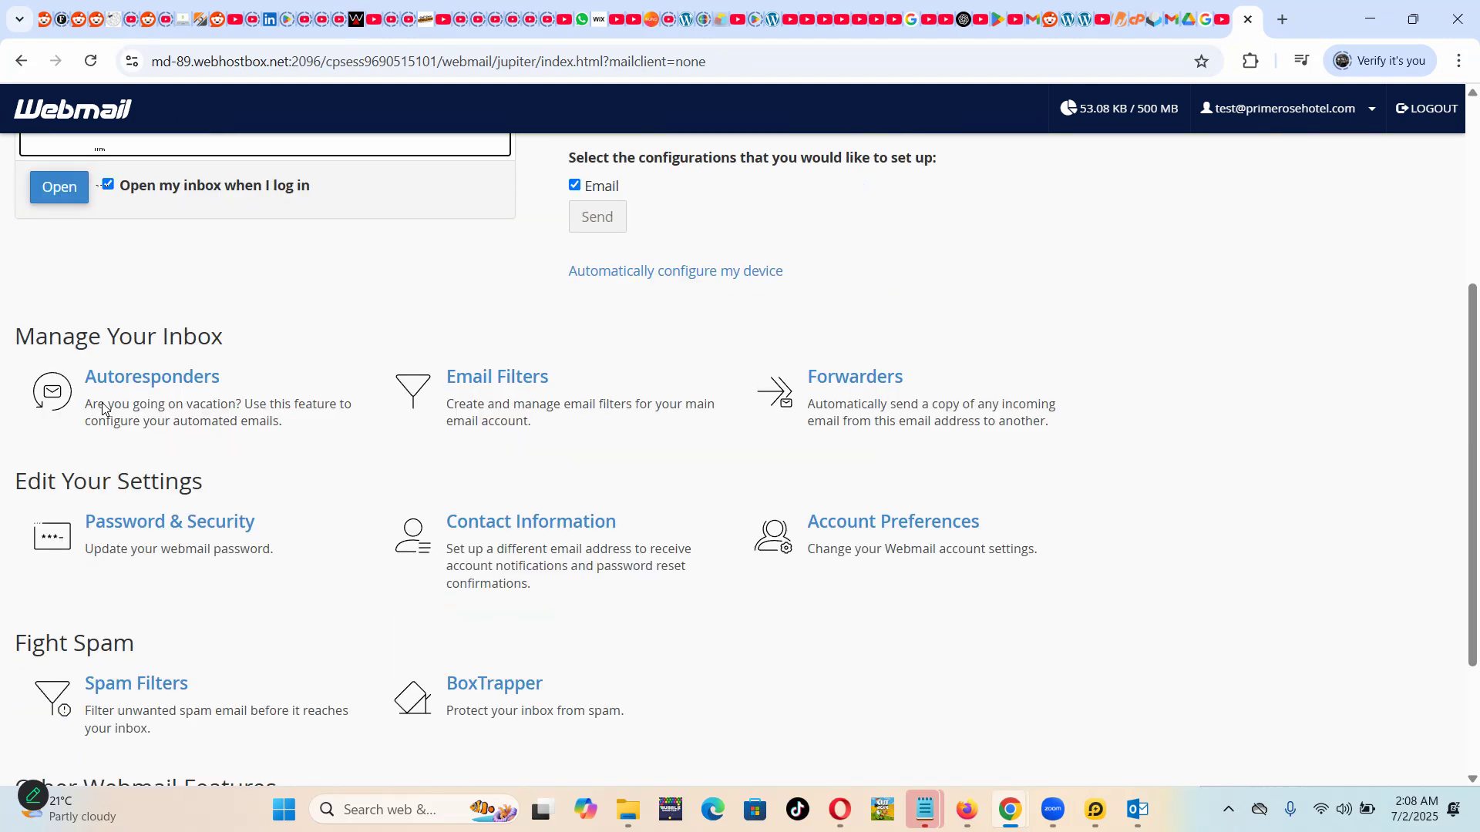
{"action": "left_click", "coordinate": [165, 482]}
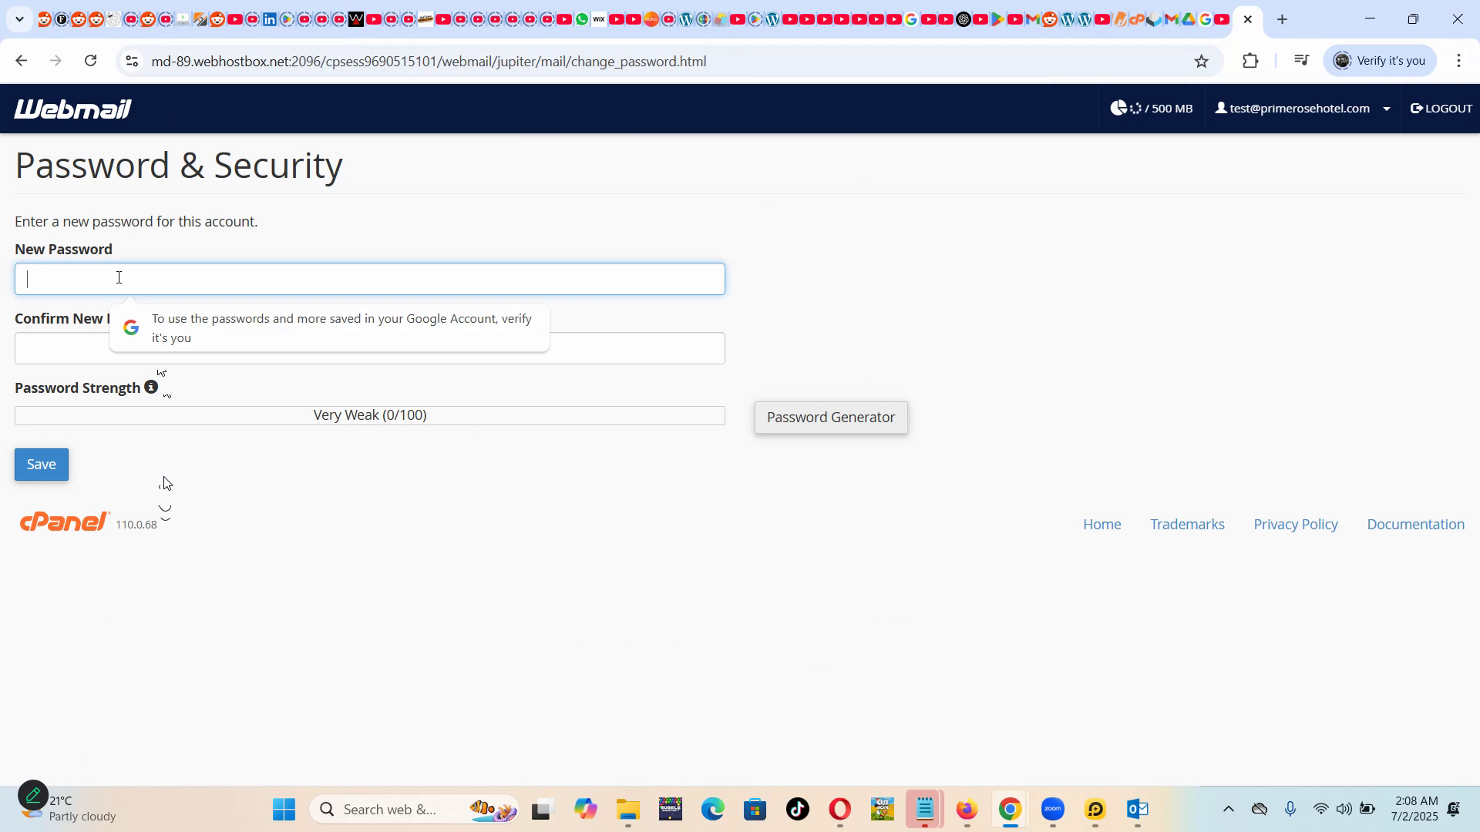
Paste the new webmail password and its confirmation on the Password & Security page
{"action": "key", "text": "ctrl+v"}
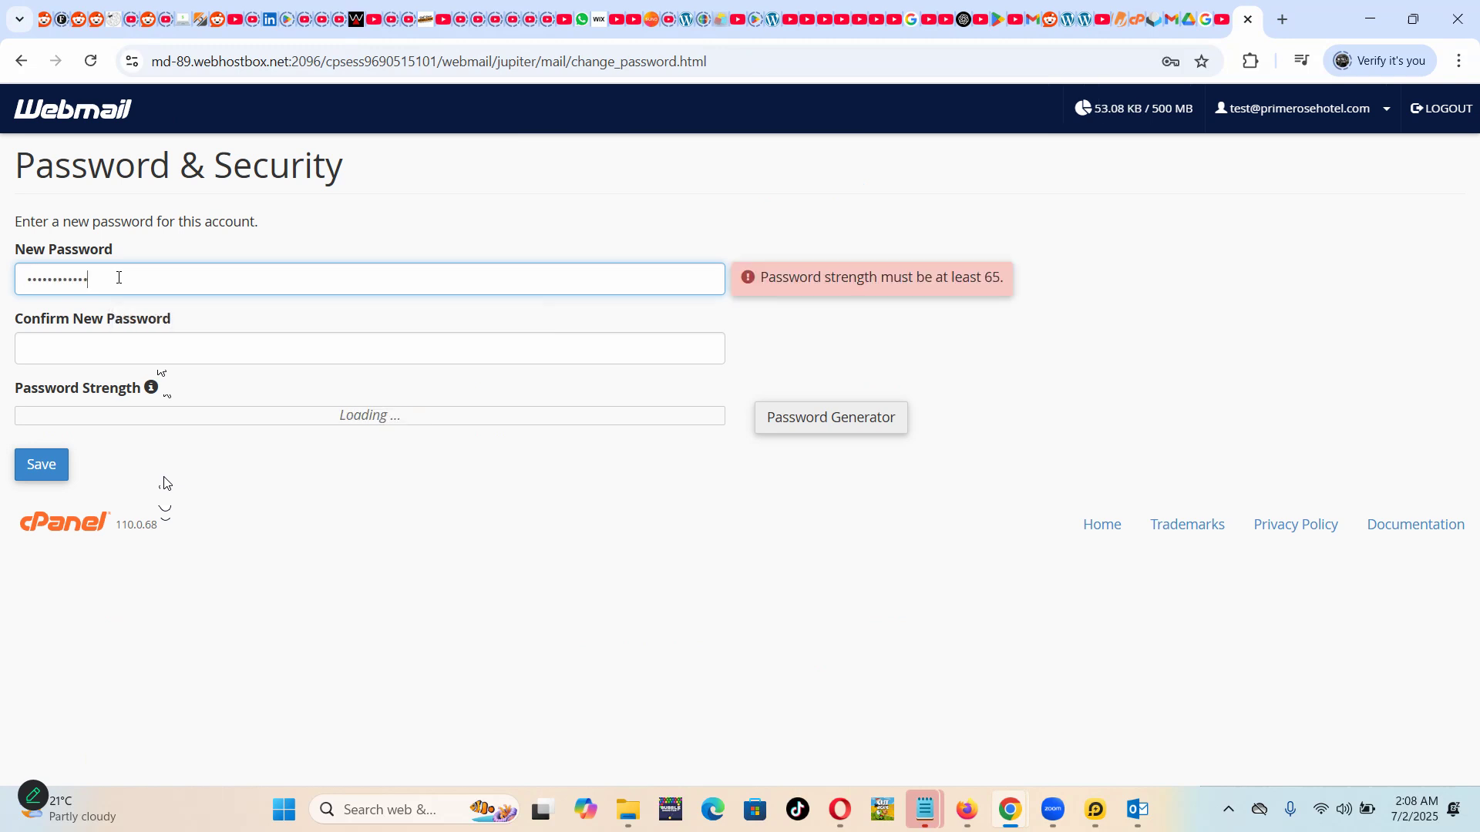
{"action": "left_click", "coordinate": [115, 339]}
{"action": "key", "text": "ctrl+v"}
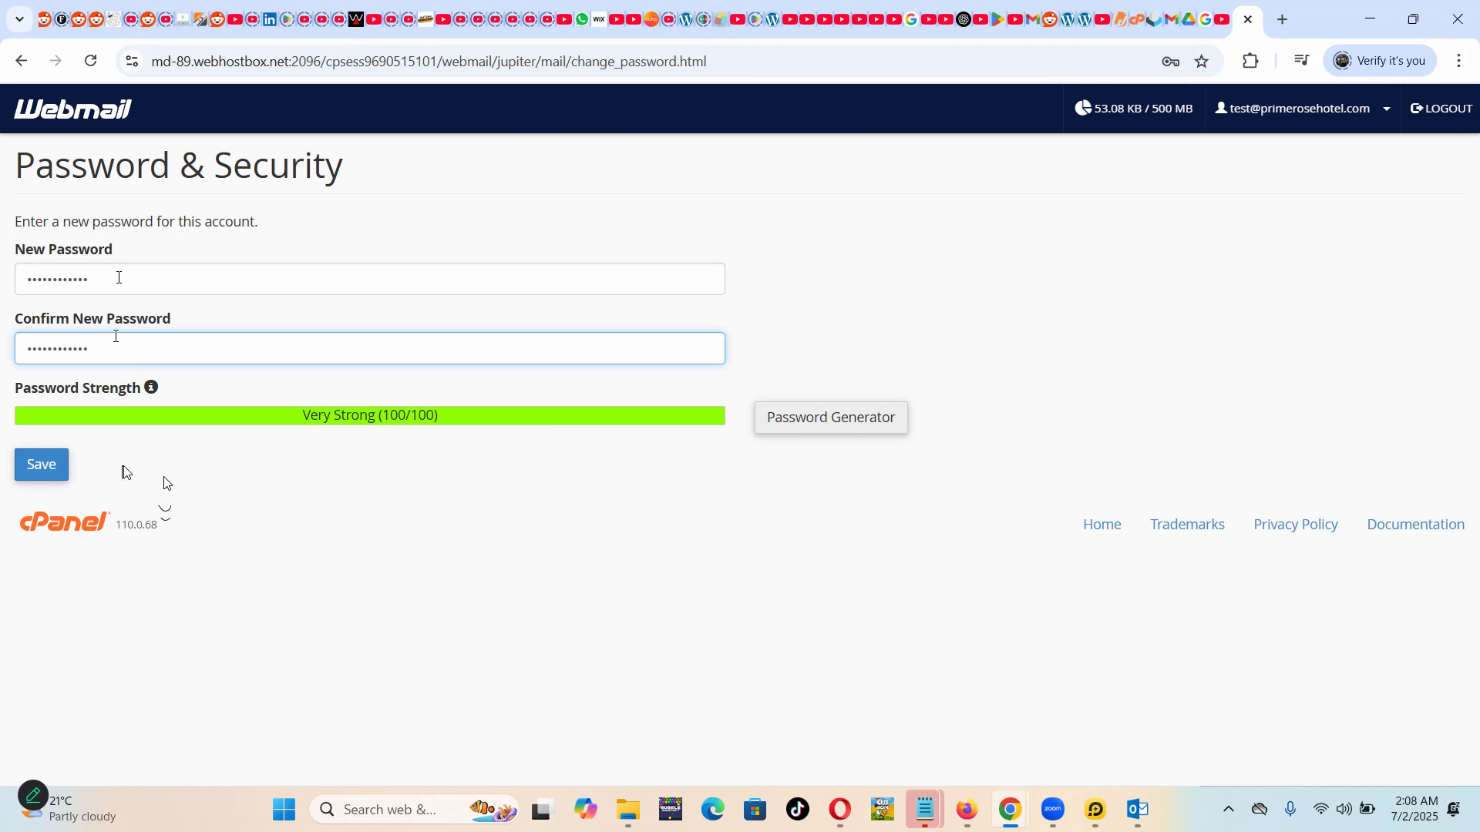
{"action": "left_click", "coordinate": [813, 568]}
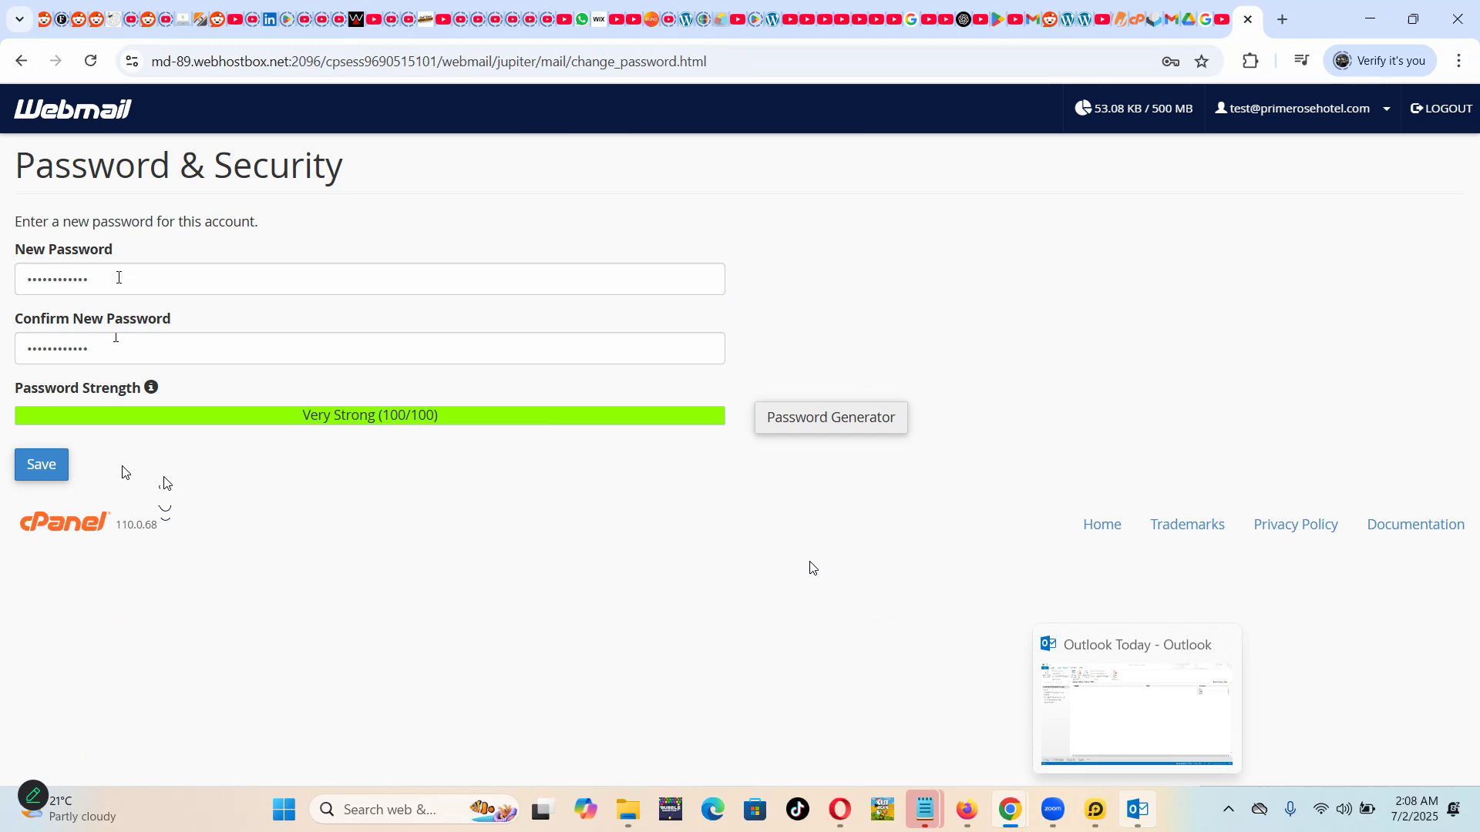
Switch back to Outlook and open the IMAP account's configuration from the list of e-mail accounts
{"action": "left_click", "coordinate": [1137, 810]}
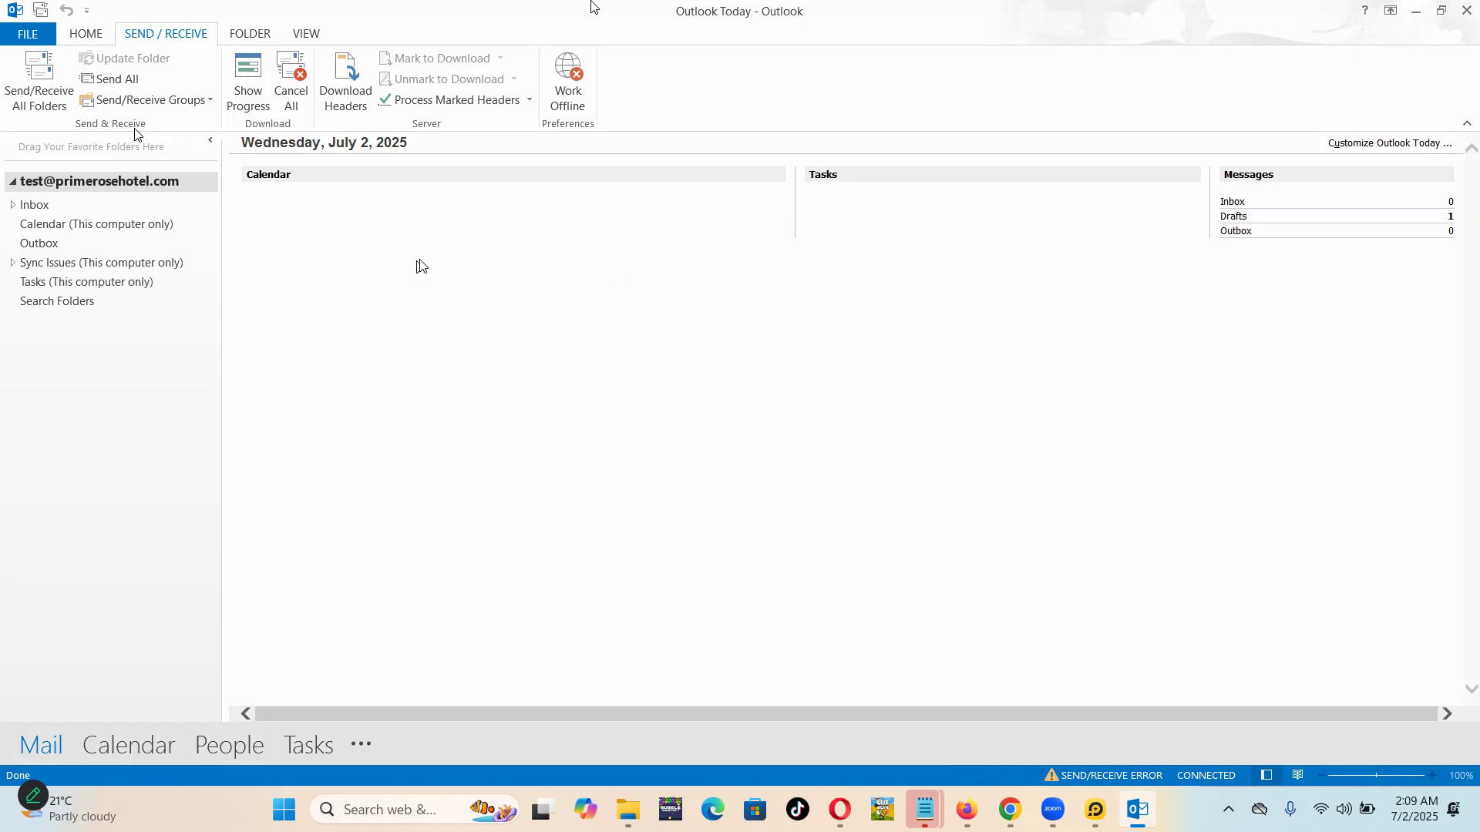
{"action": "left_click", "coordinate": [27, 34]}
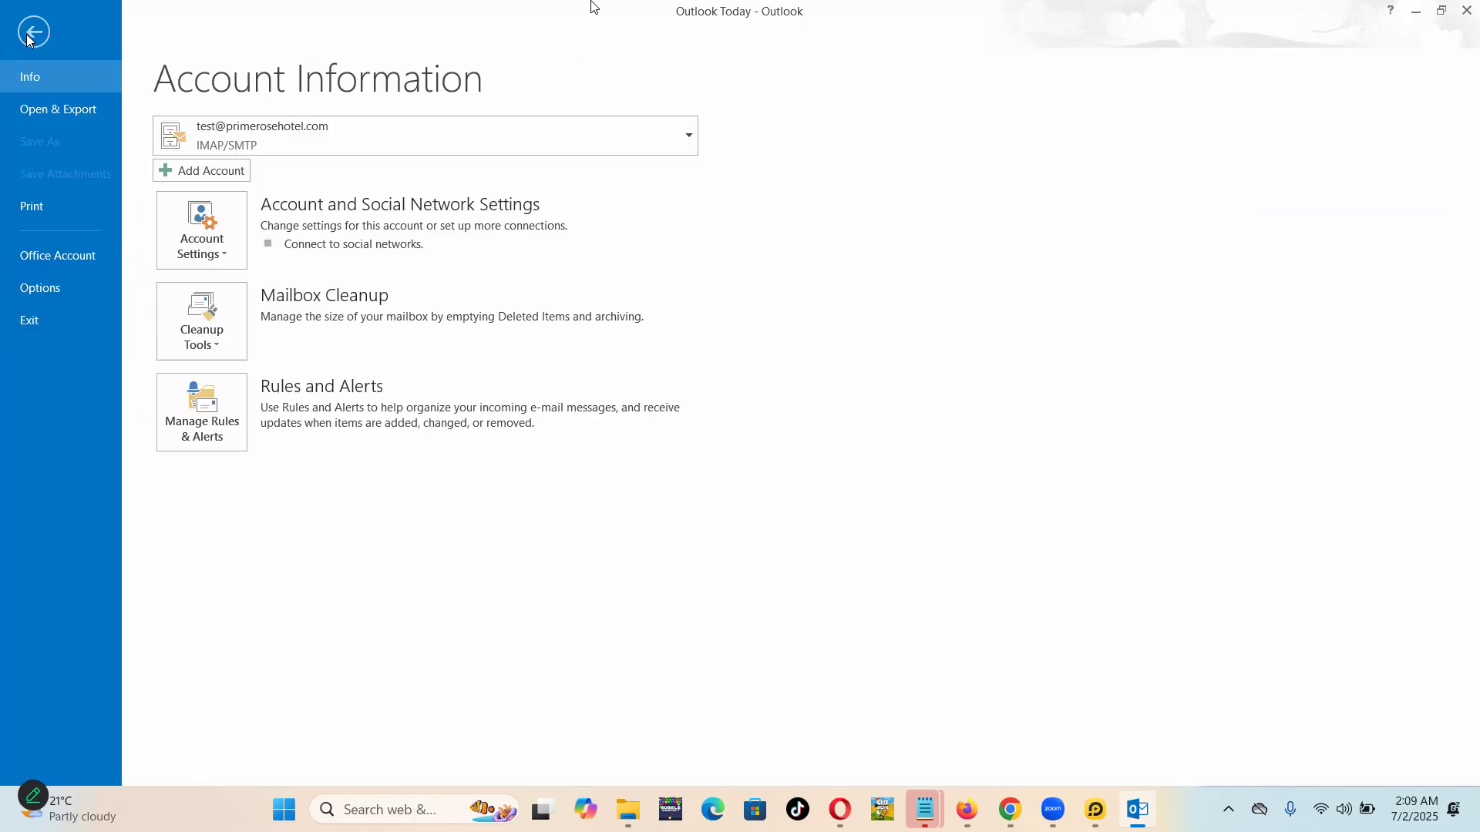
{"action": "left_click", "coordinate": [182, 233]}
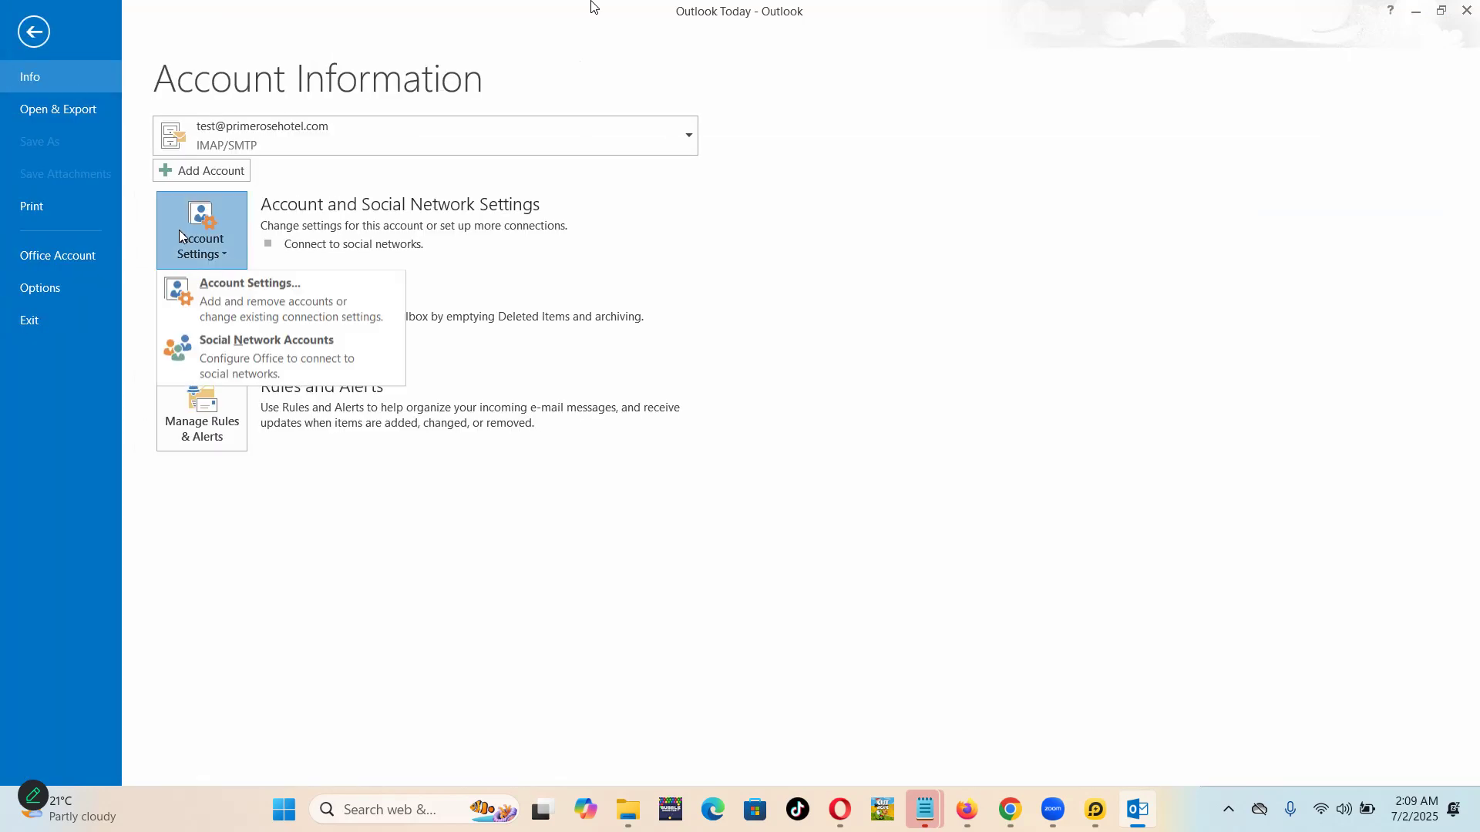
{"action": "left_click", "coordinate": [216, 307]}
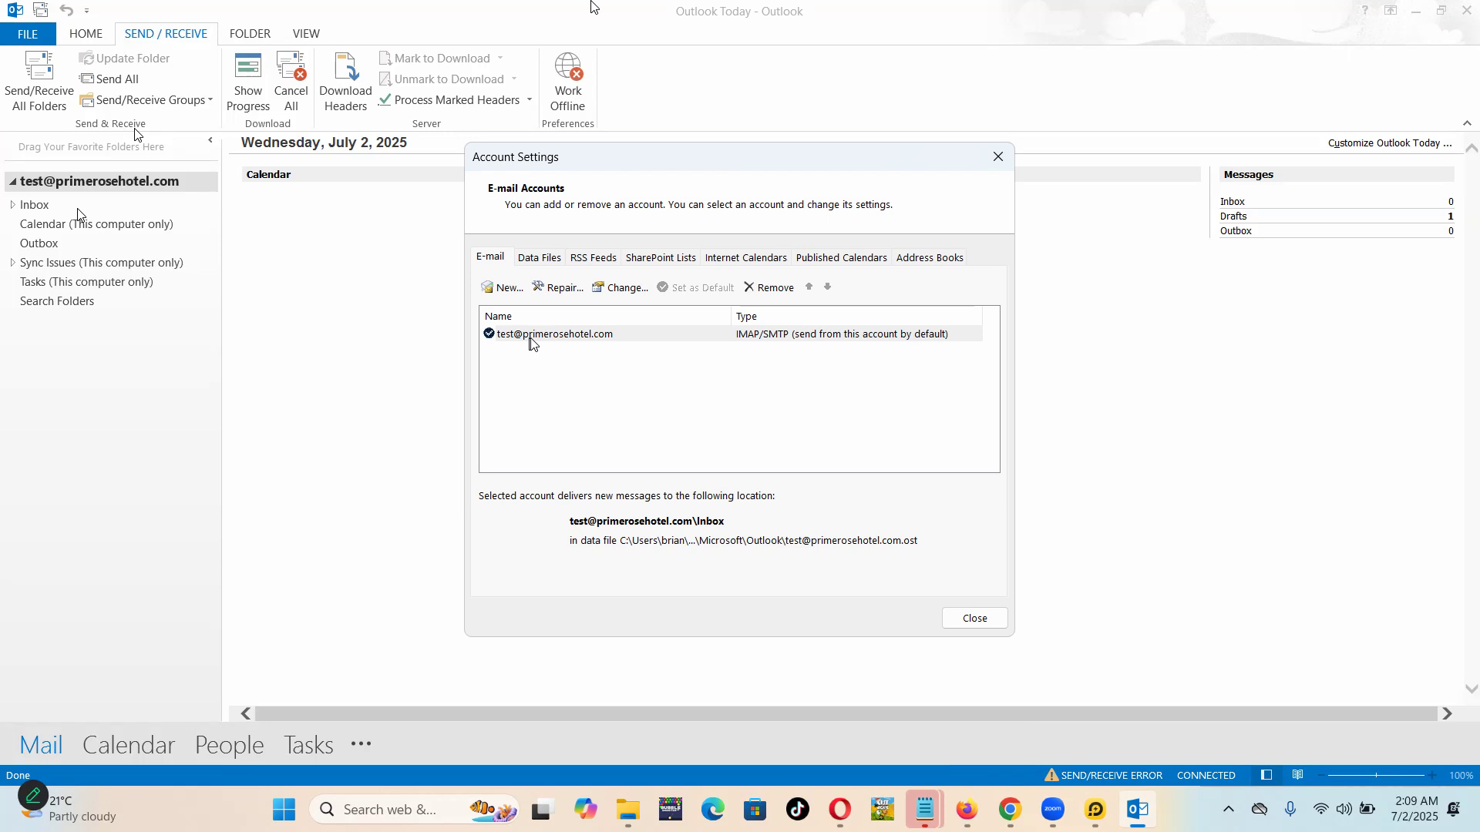
{"action": "left_click", "coordinate": [554, 343]}
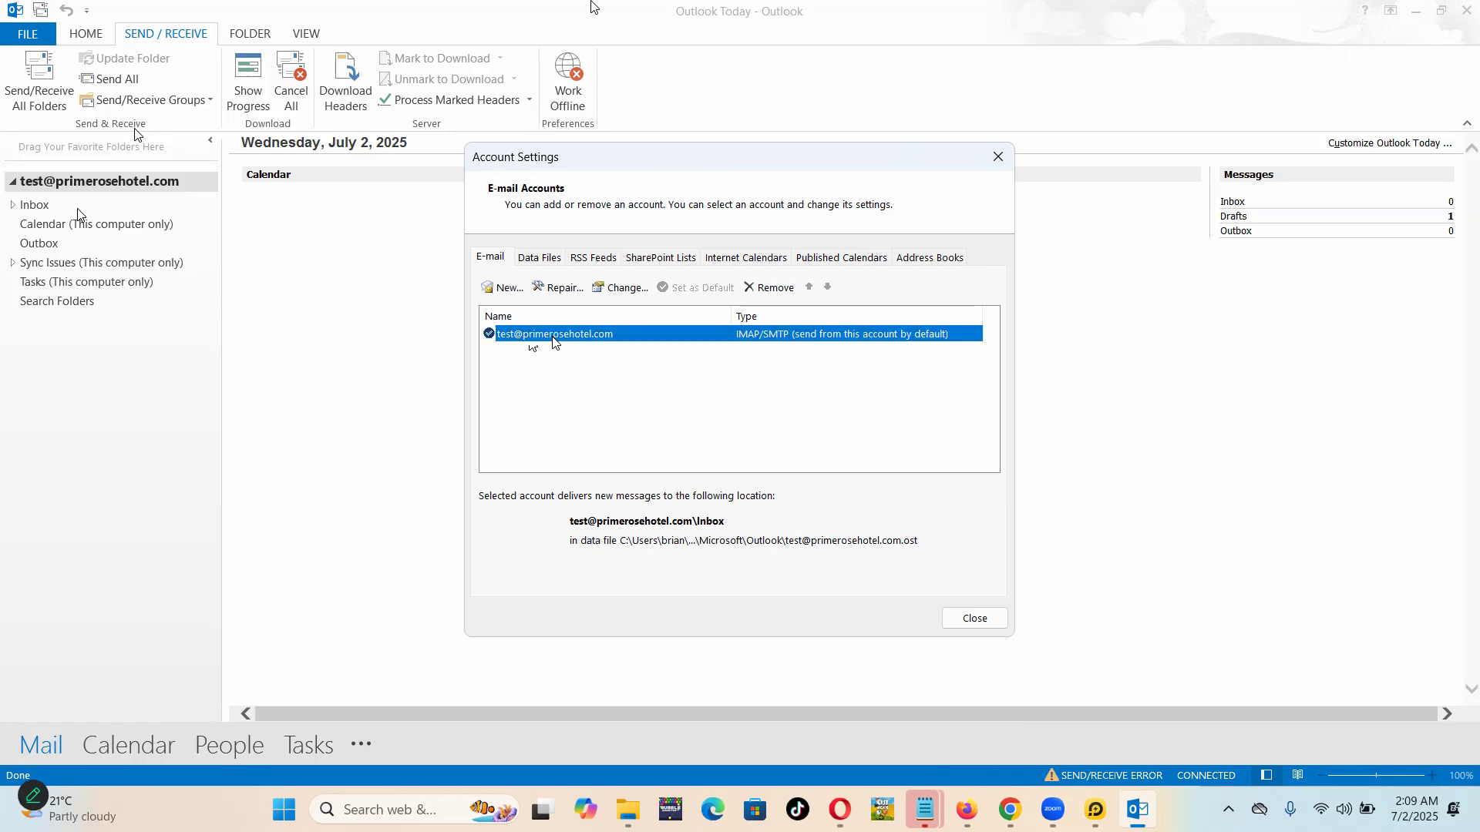
{"action": "double_click", "coordinate": [554, 343]}
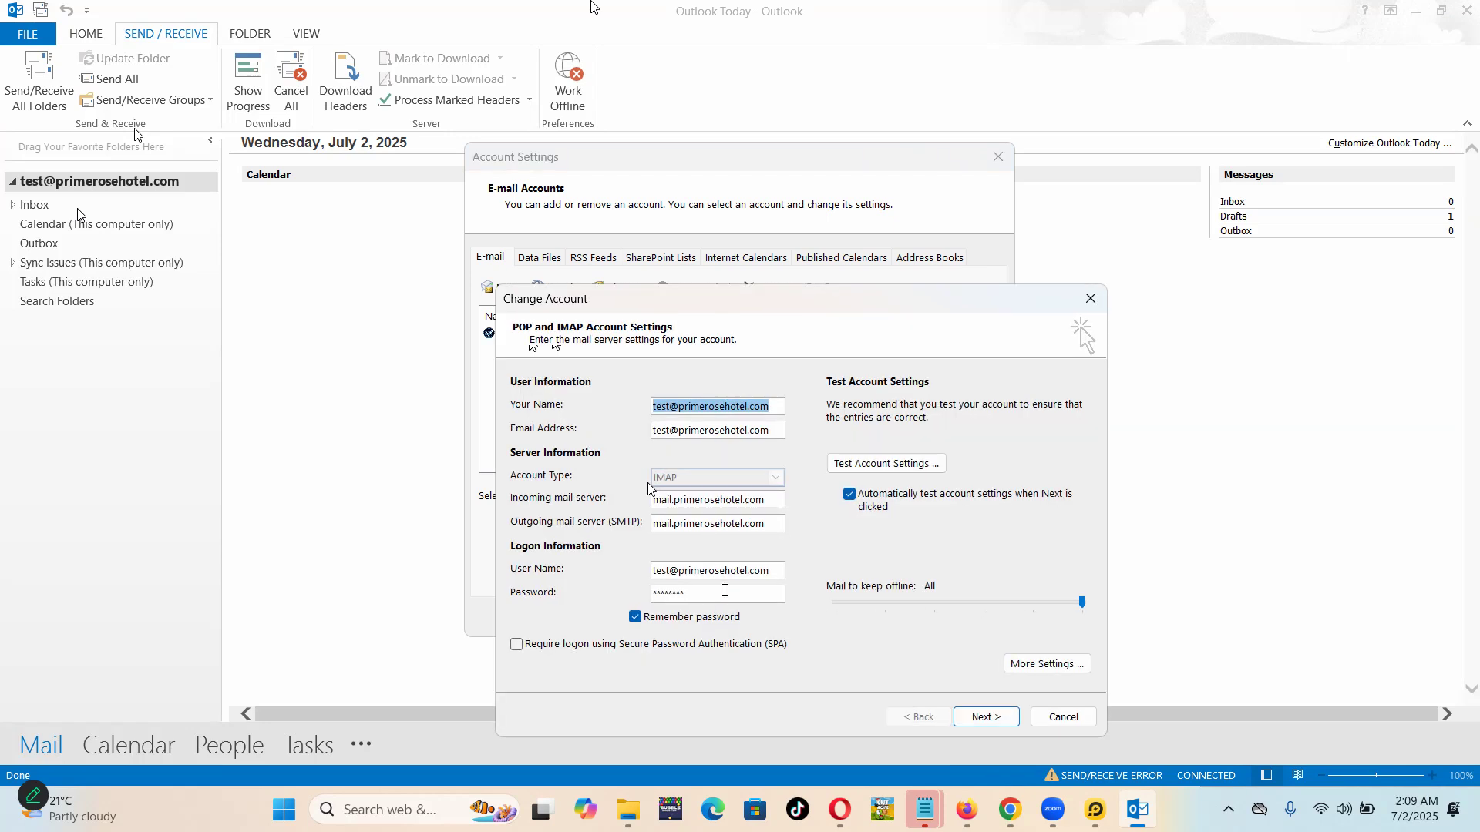
Replace the stored account password with the copied one, run the account test, and finish the account change
{"action": "double_click", "coordinate": [724, 590]}
{"action": "key", "text": "ctrl+v"}
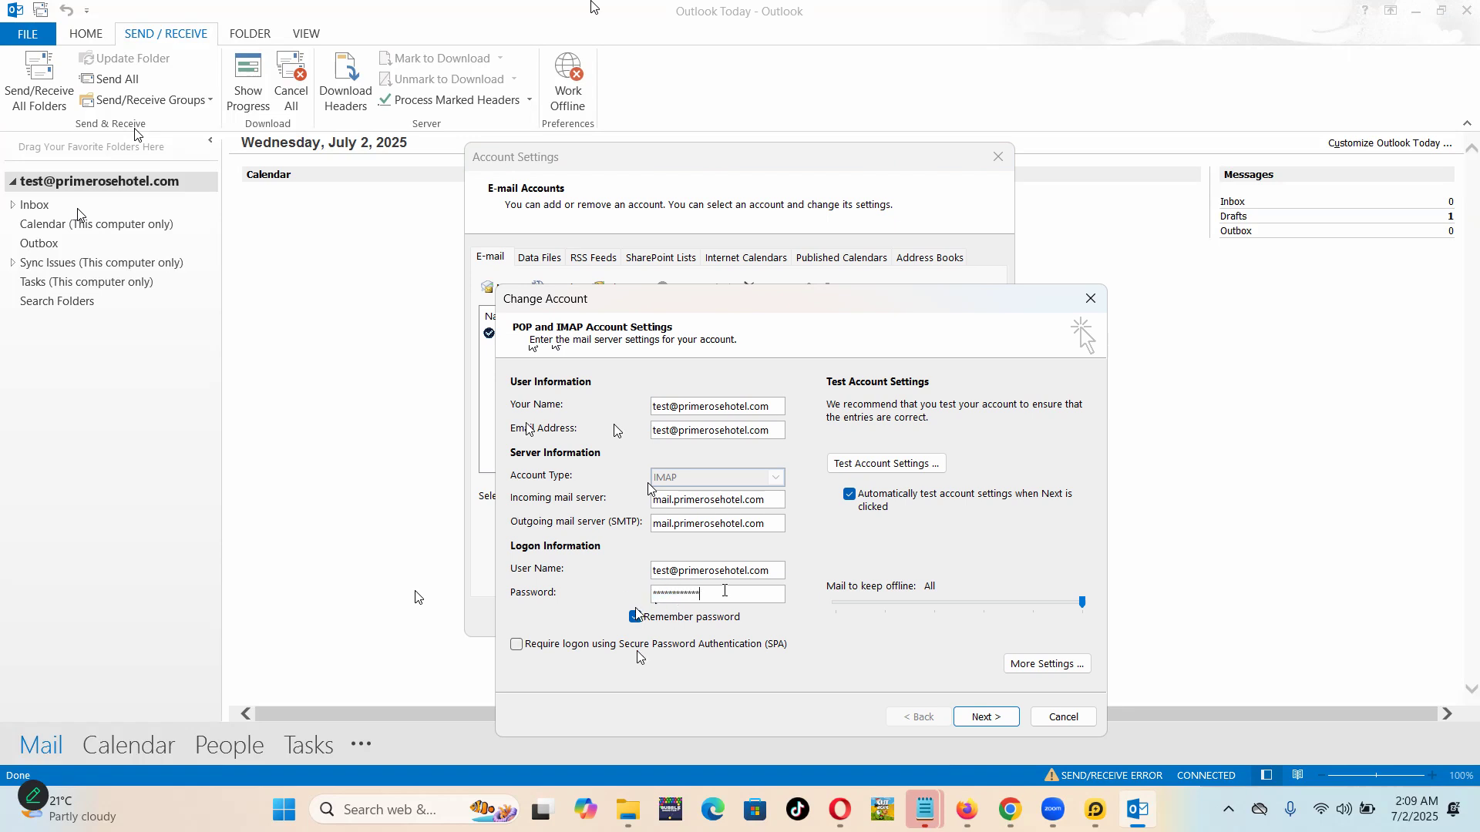
{"action": "left_click", "coordinate": [986, 718]}
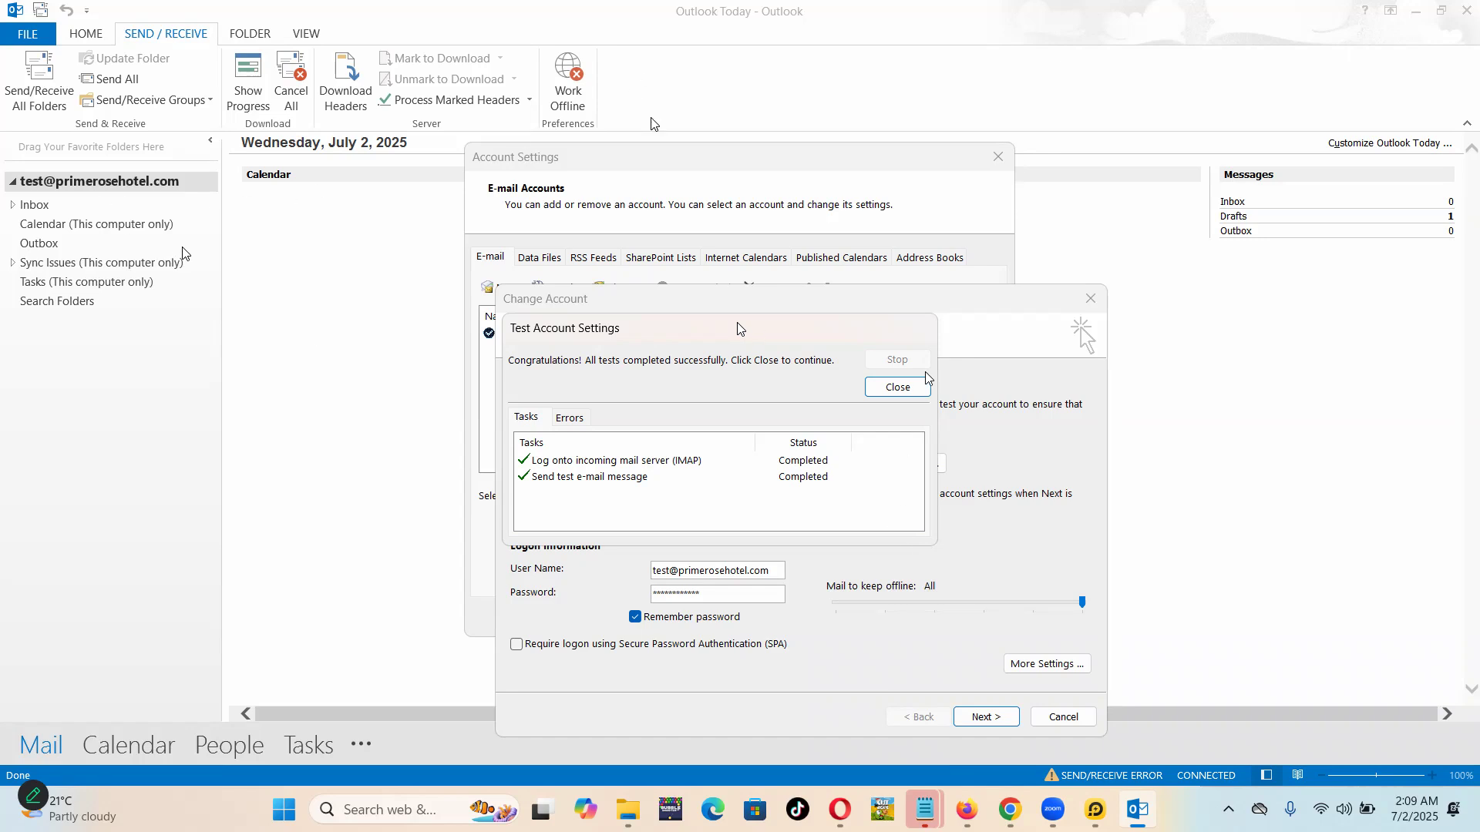
{"action": "left_click", "coordinate": [906, 389]}
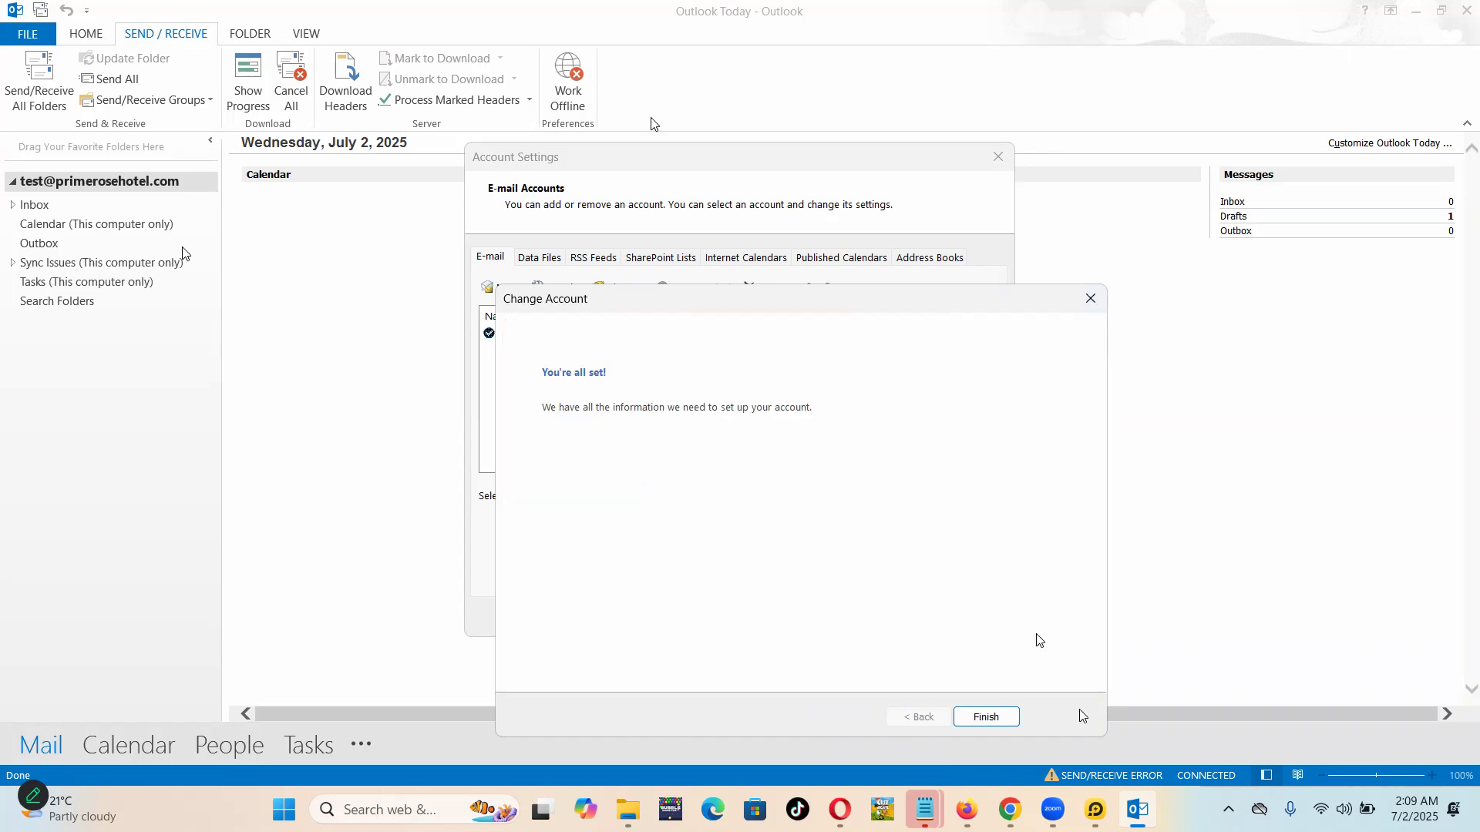
{"action": "left_click", "coordinate": [990, 719]}
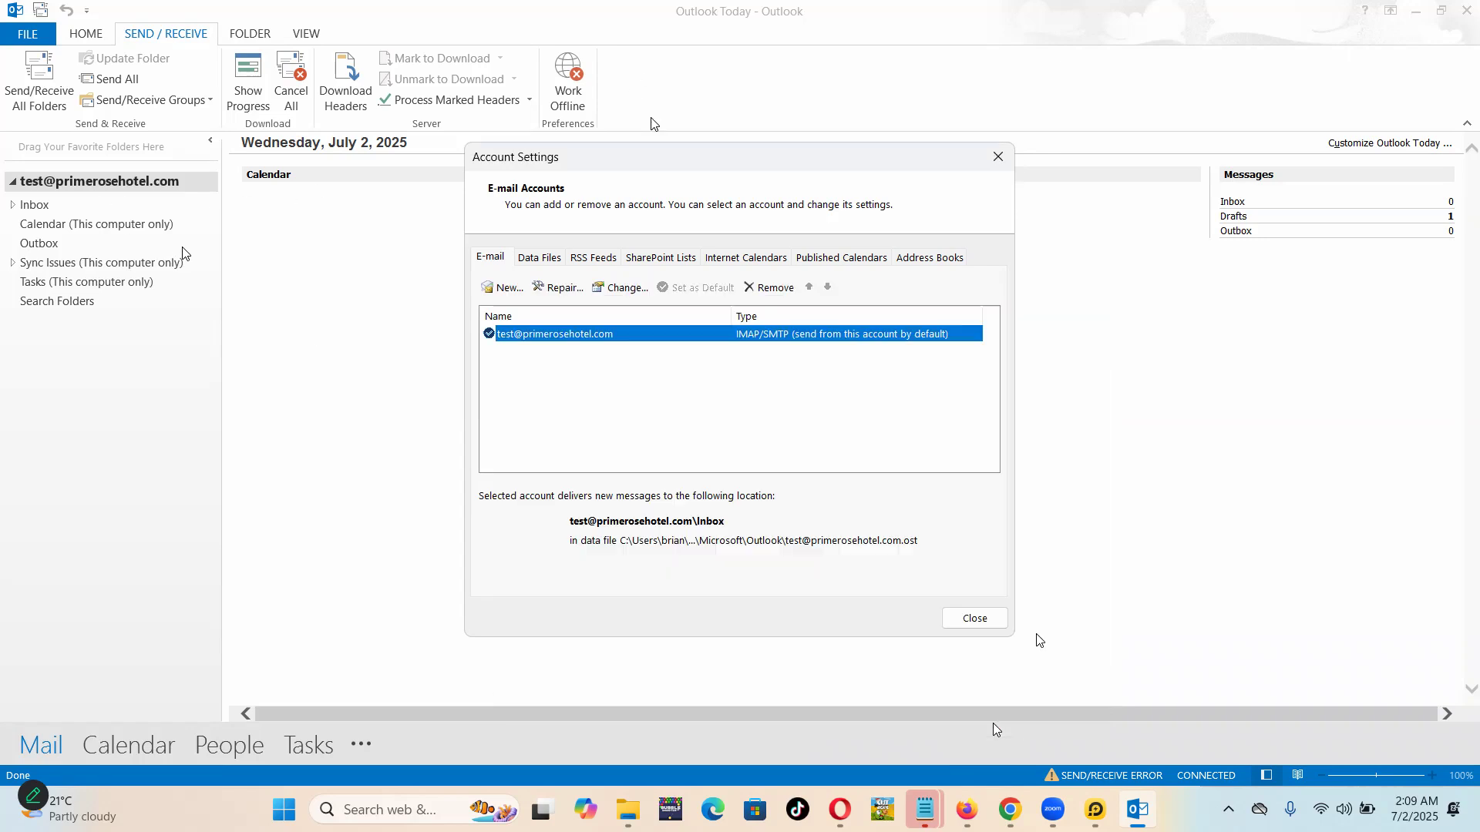
{"action": "left_click", "coordinate": [974, 617]}
Open the Inbox and read the cPanel client configuration message and the Microsoft Outlook test message
{"action": "left_click", "coordinate": [32, 205]}
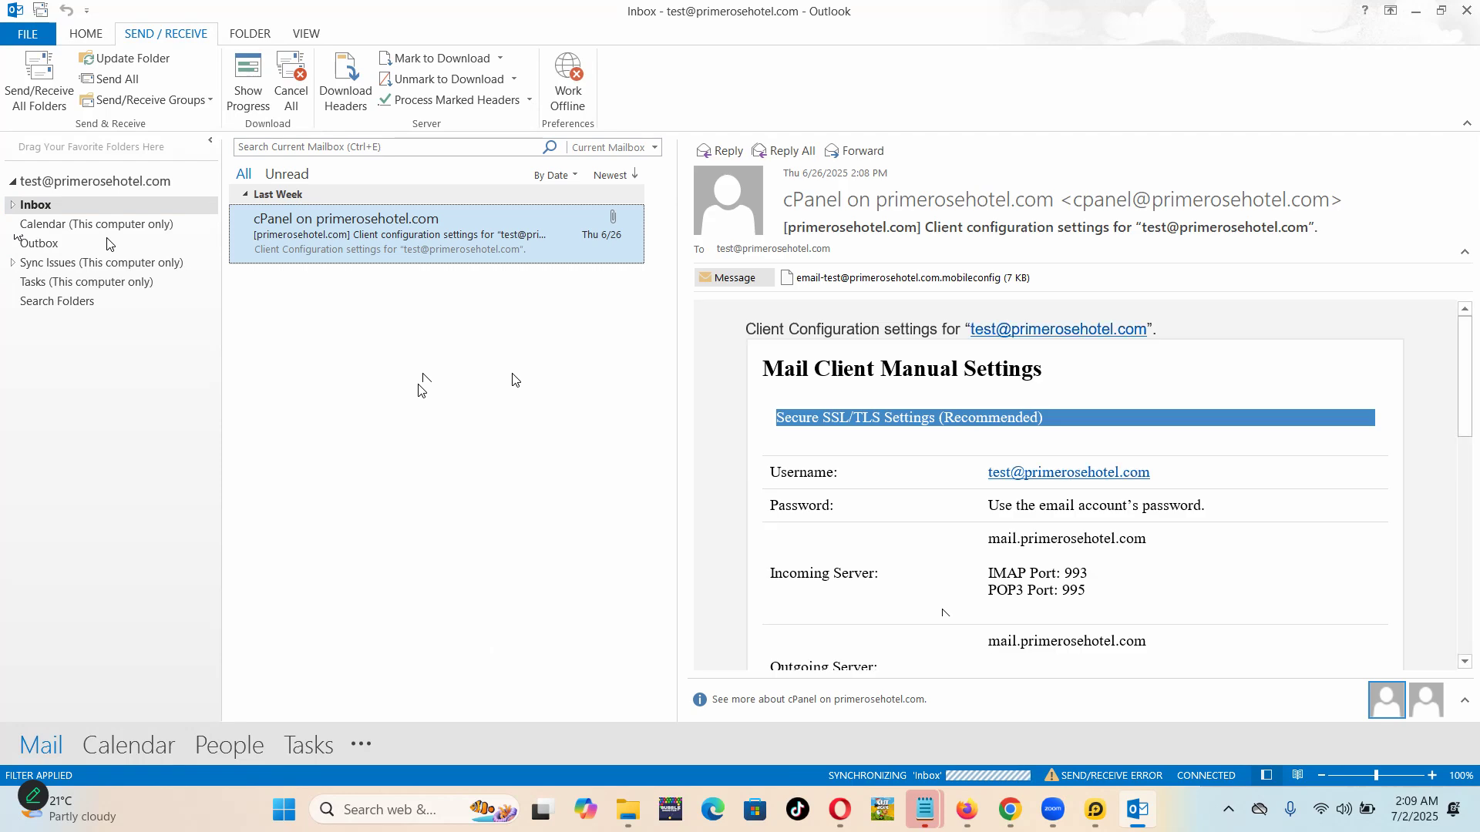
{"action": "scroll", "coordinate": [1040, 413], "scroll_direction": "down", "scroll_amount": 5}
{"action": "scroll", "coordinate": [1040, 511], "scroll_direction": "down", "scroll_amount": 5}
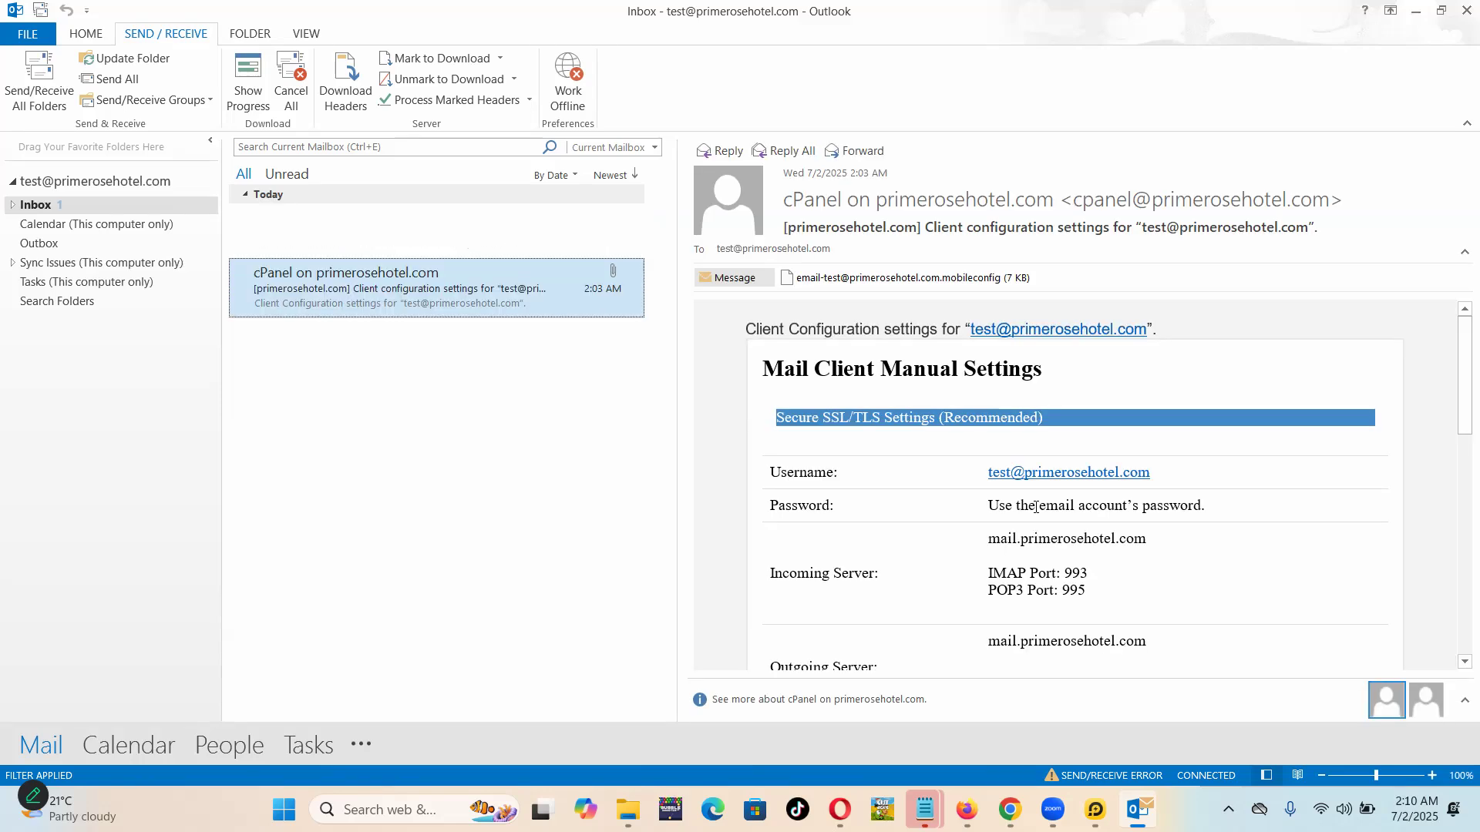
{"action": "scroll", "coordinate": [1036, 507], "scroll_direction": "down", "scroll_amount": 4}
{"action": "key", "text": "Up"}
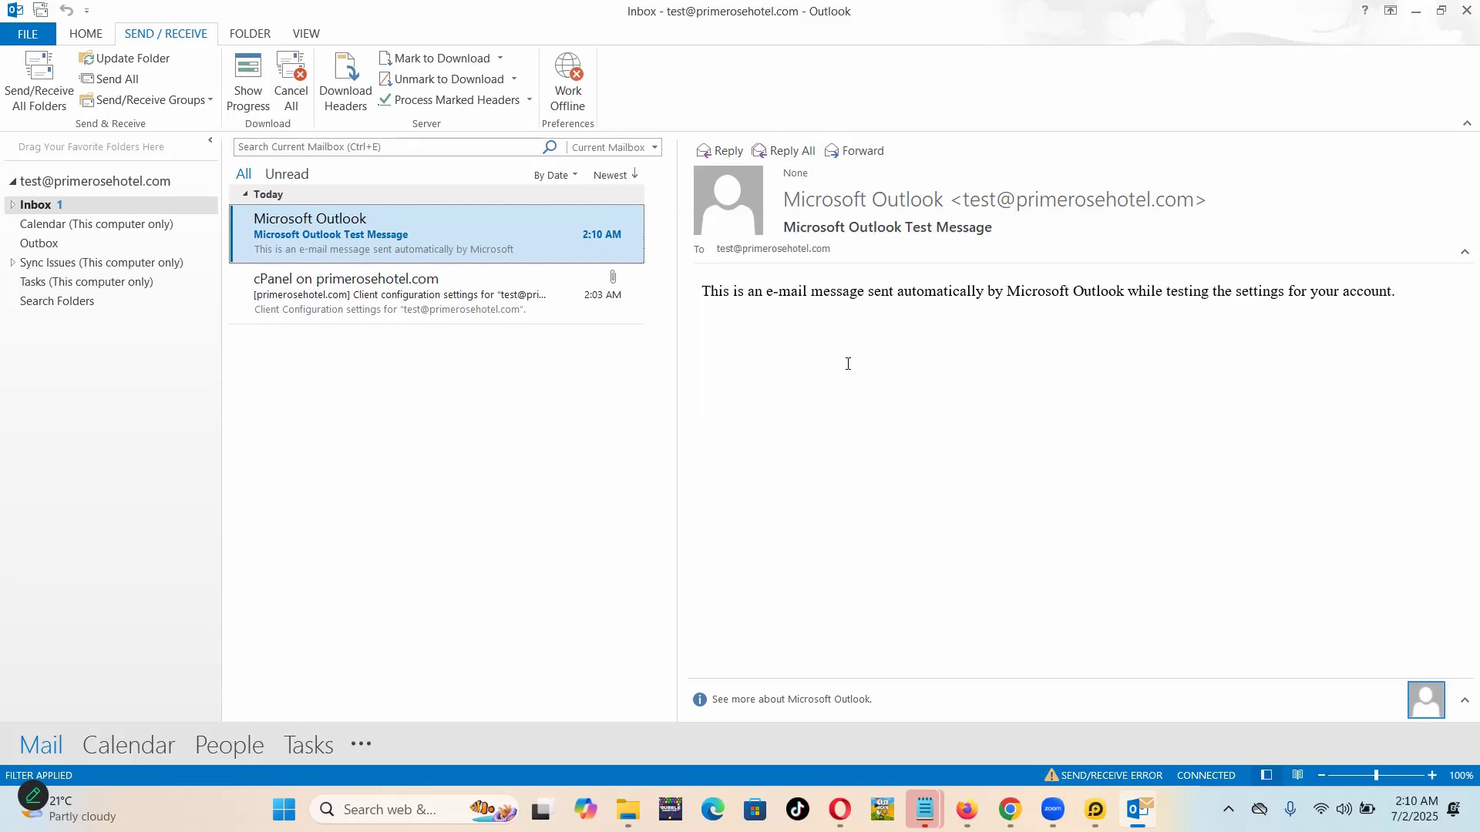
{"action": "mouse_move", "coordinate": [1310, 476]}
{"action": "left_click", "coordinate": [1272, 425]}
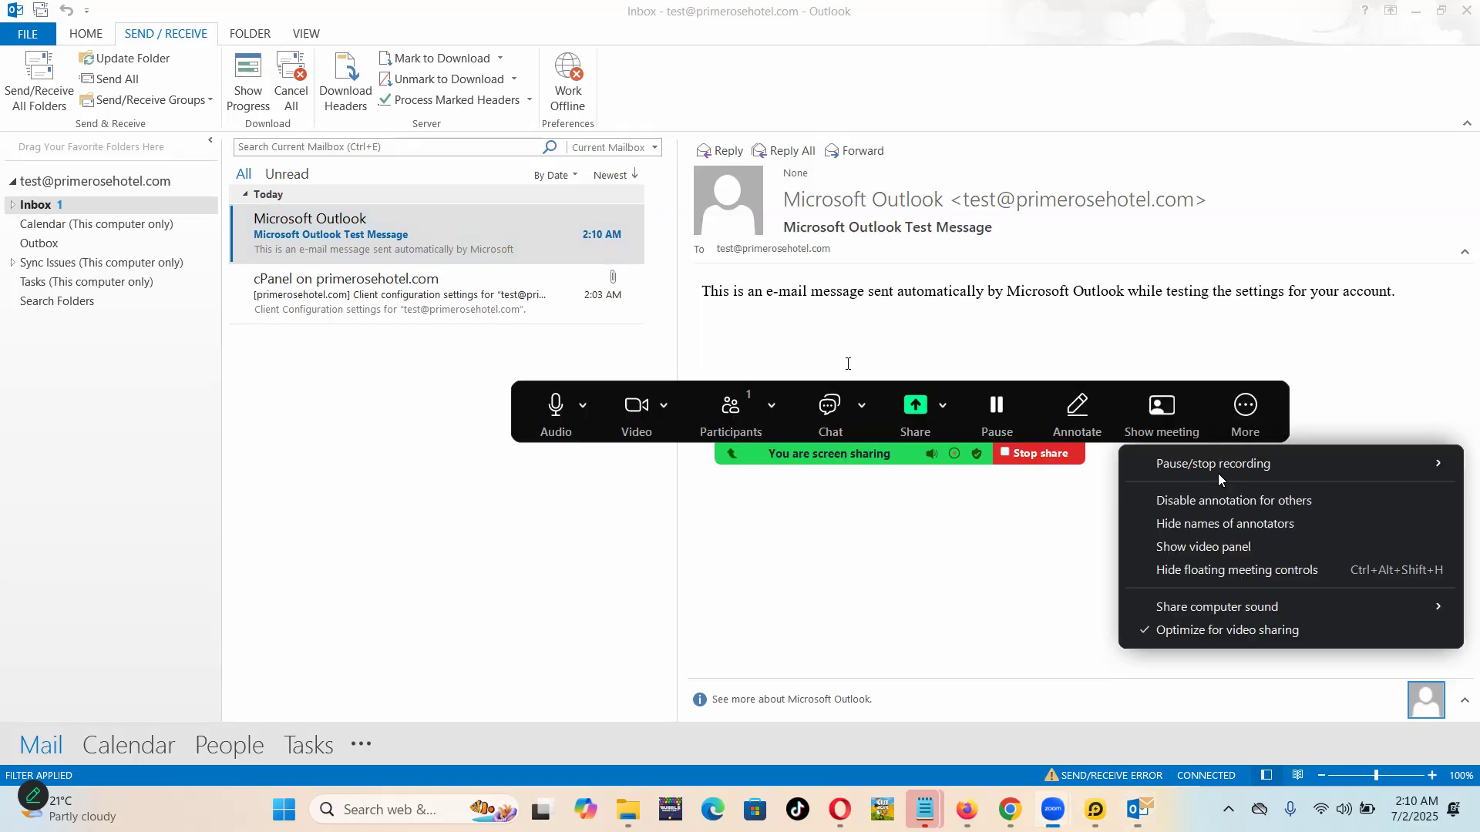